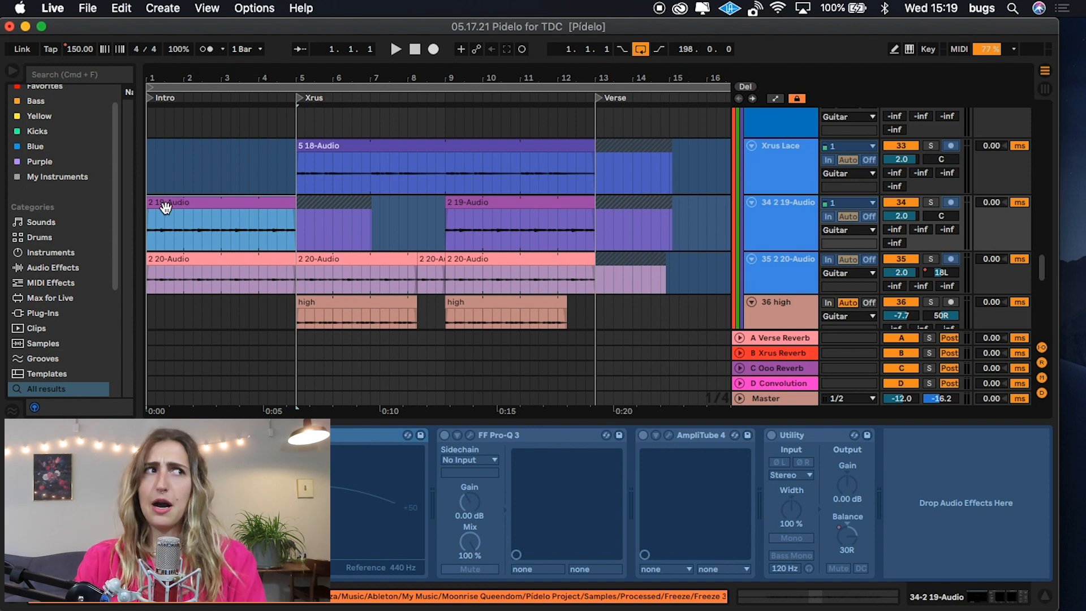
- Play the arrangement from the Verse marker at bar 13 while reviewing the lead, vocal and guitar tracks
key("space")
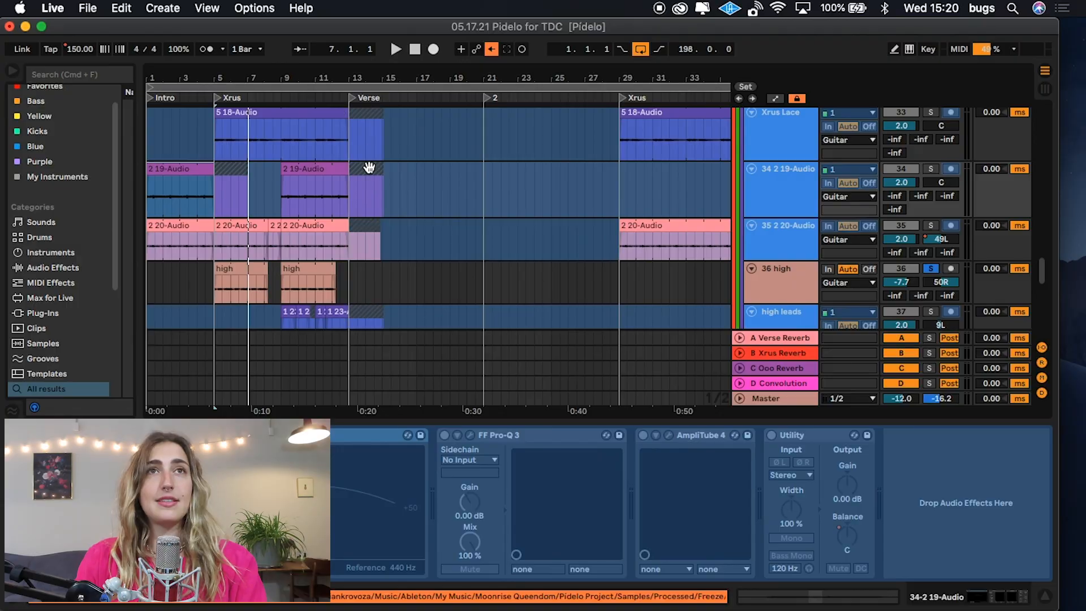
scroll(354, 169, "down", 10)
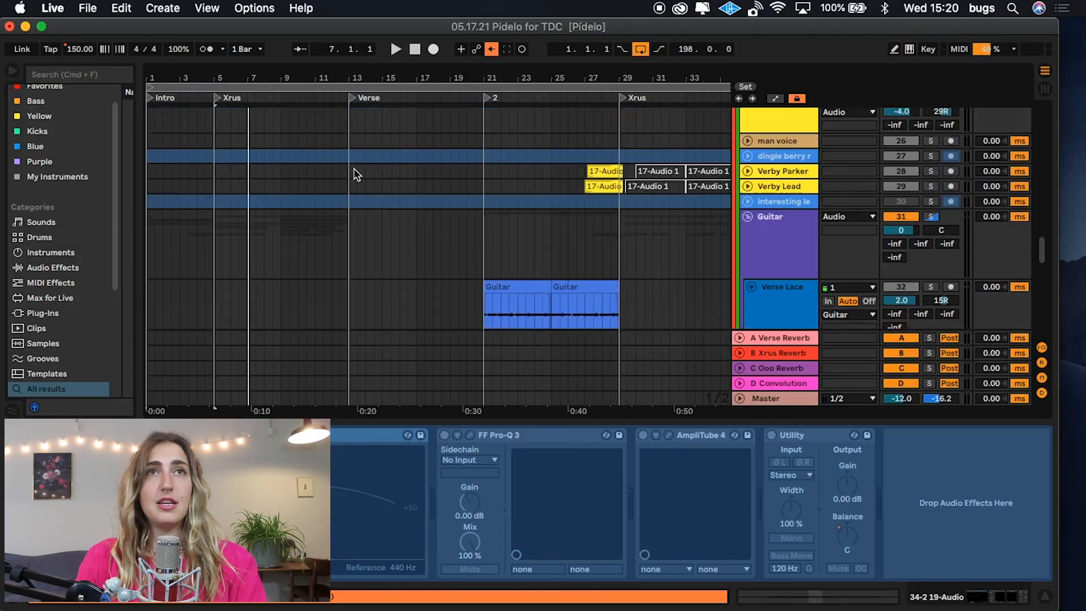
scroll(354, 168, "down", 10)
key("space")
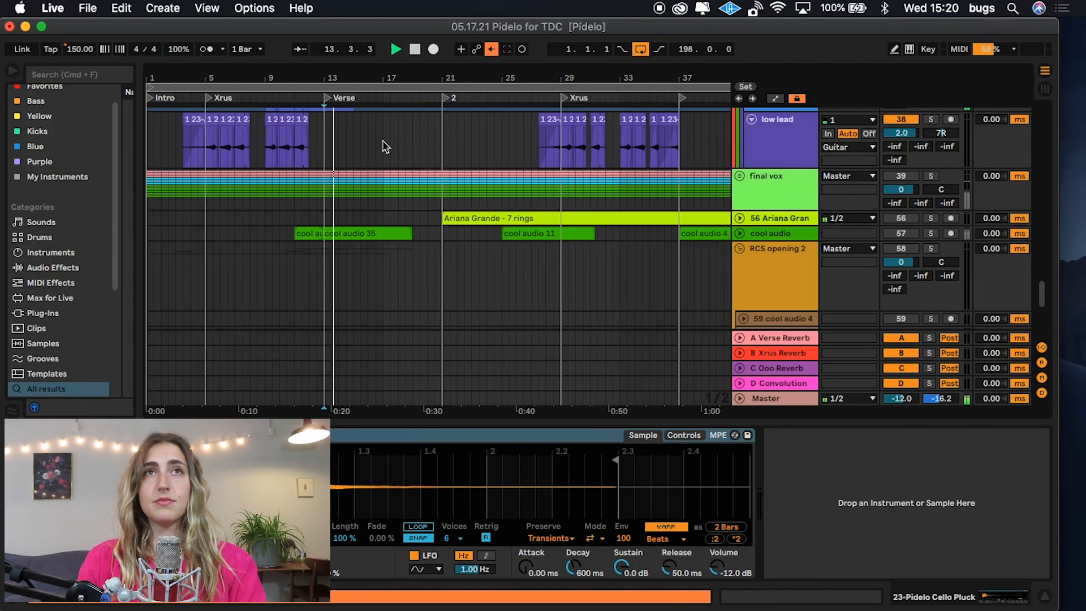
scroll(380, 146, "up", 10)
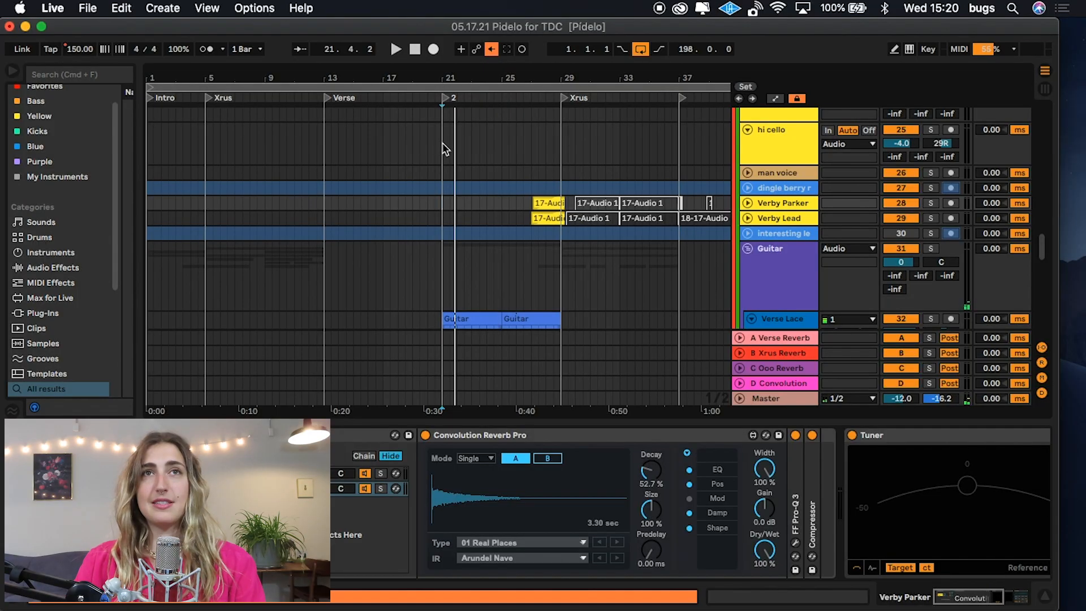
- Audition the Verse Lace guitar track in solo from bar 21, and turn its solo back off
left_click(447, 149)
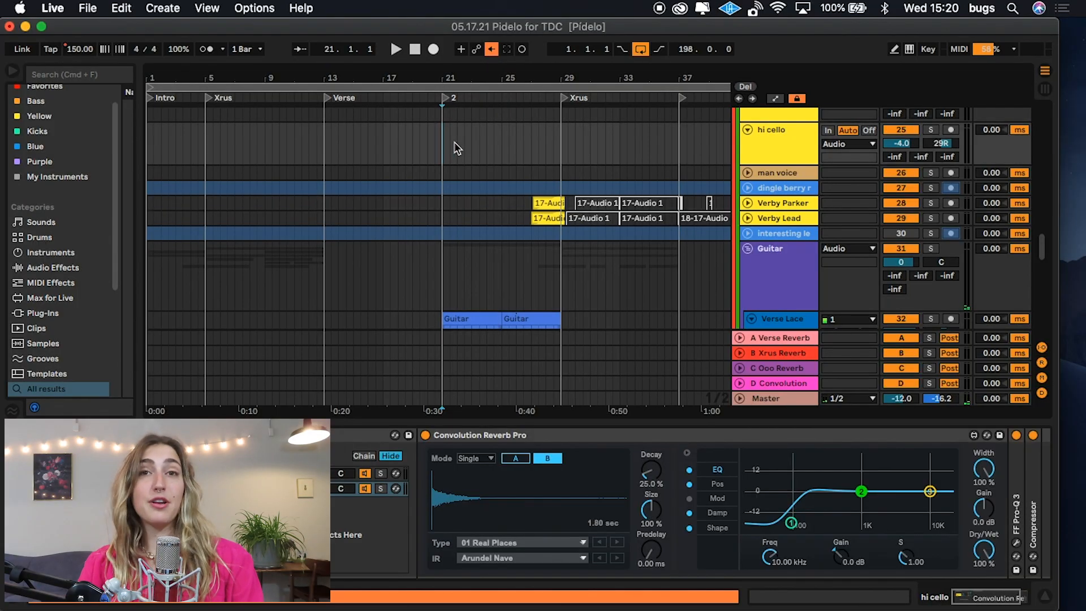
scroll(475, 170, "down", 3)
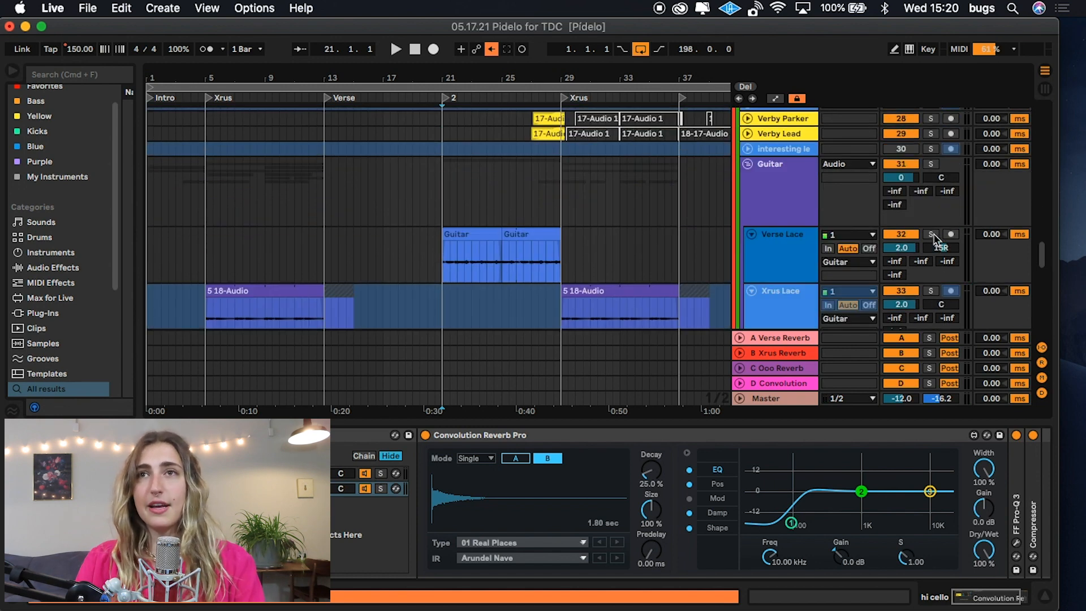
left_click(931, 234)
key("space")
left_click(931, 235)
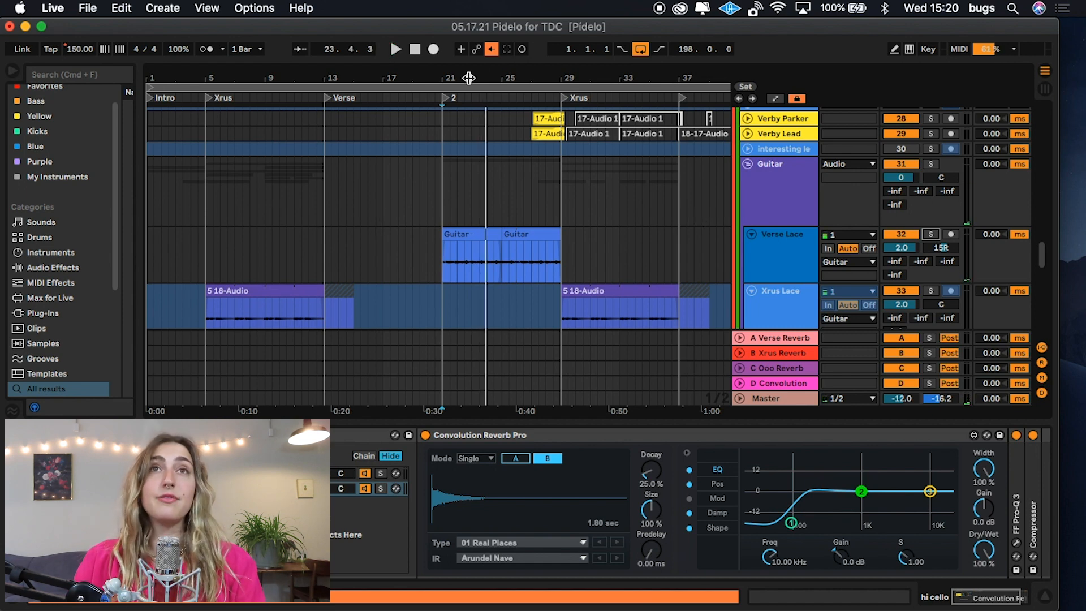
- Play the Xrus section from bar 29 while reviewing the guitar and lead tracks
left_click_drag(469, 78, 319, 85)
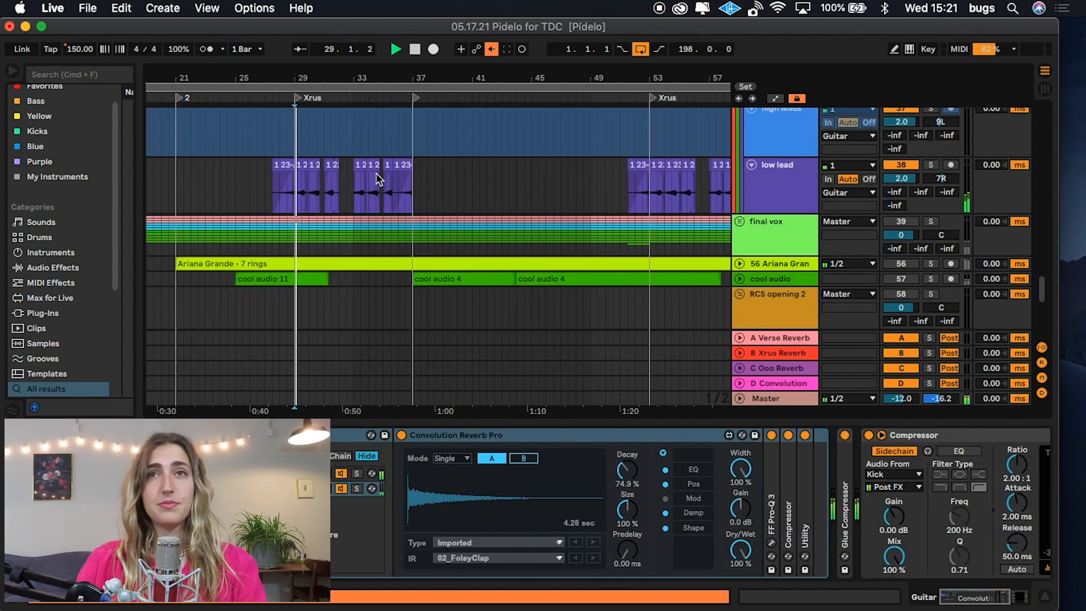
scroll(375, 176, "up", 5)
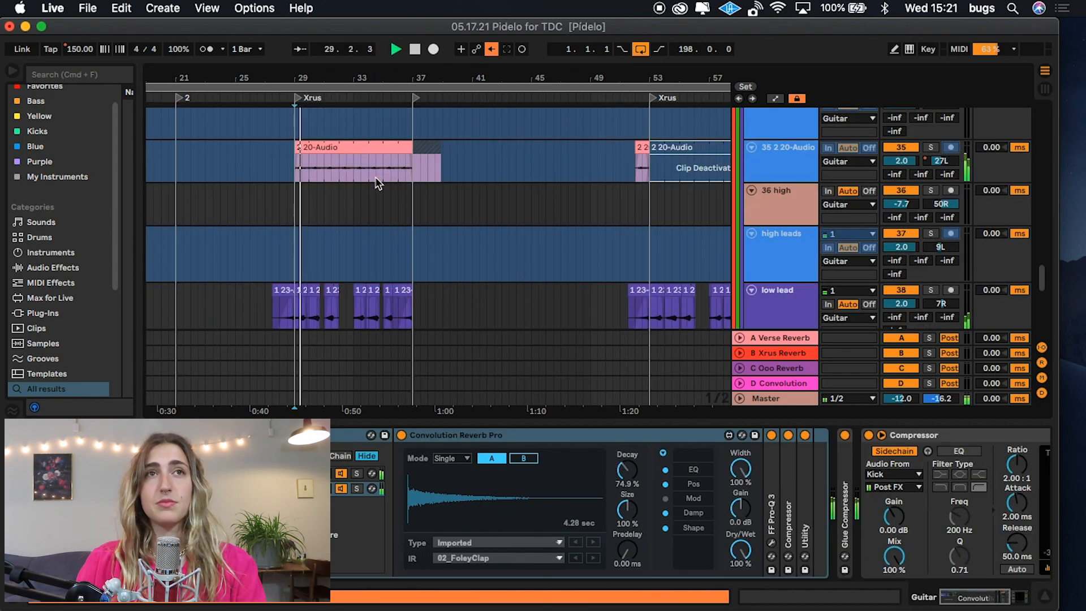
scroll(392, 238, "up", 8)
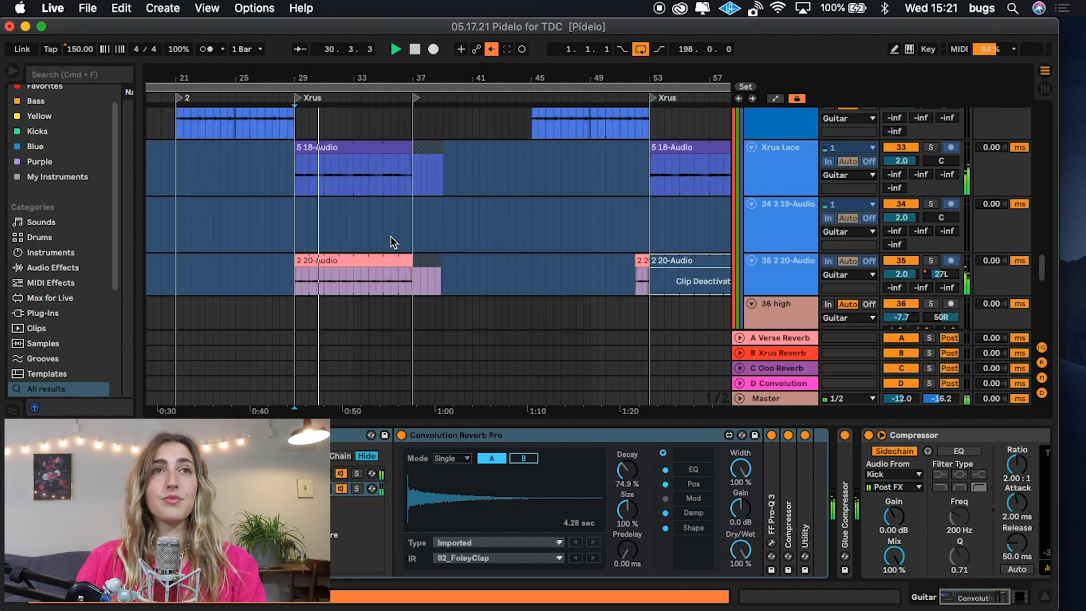
key("space")
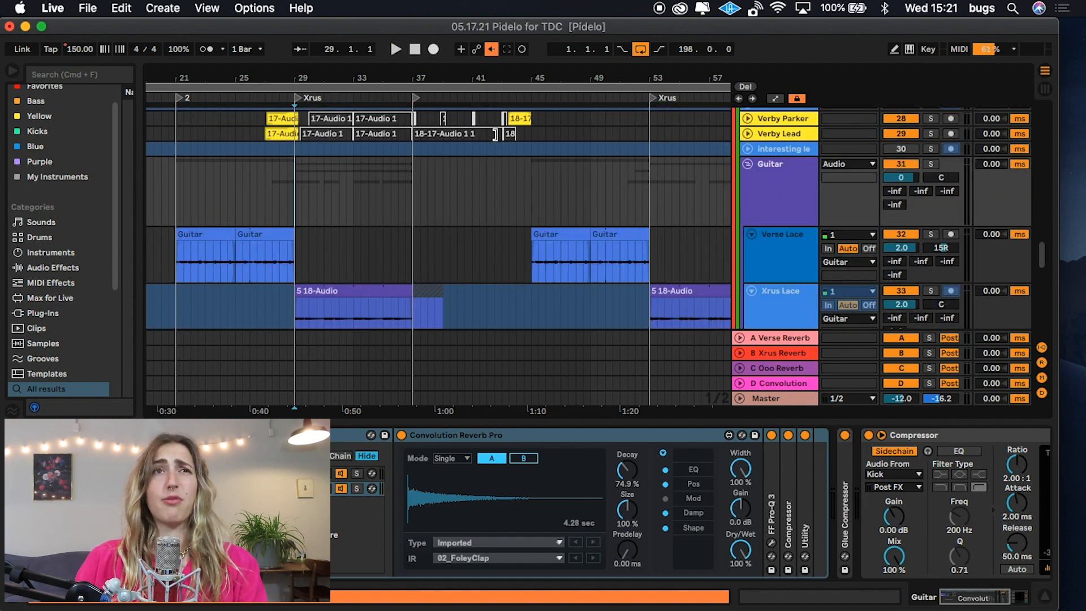
- Review the guitar group's tracks and play the arrangement from the marker at bar 37
scroll(390, 169, "up", 3)
scroll(379, 179, "down", 8)
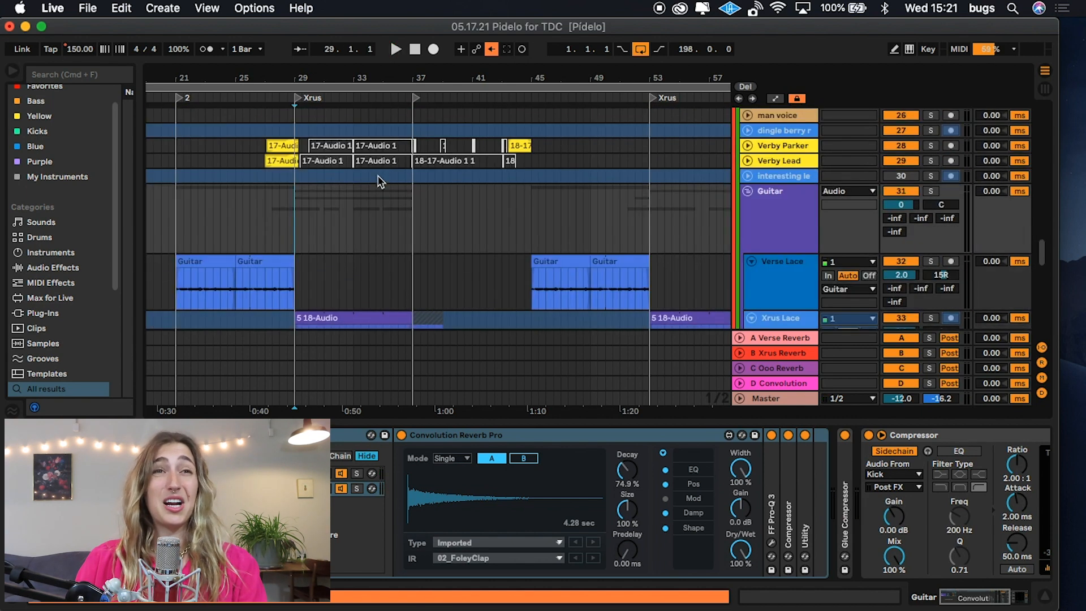
scroll(379, 180, "down", 3)
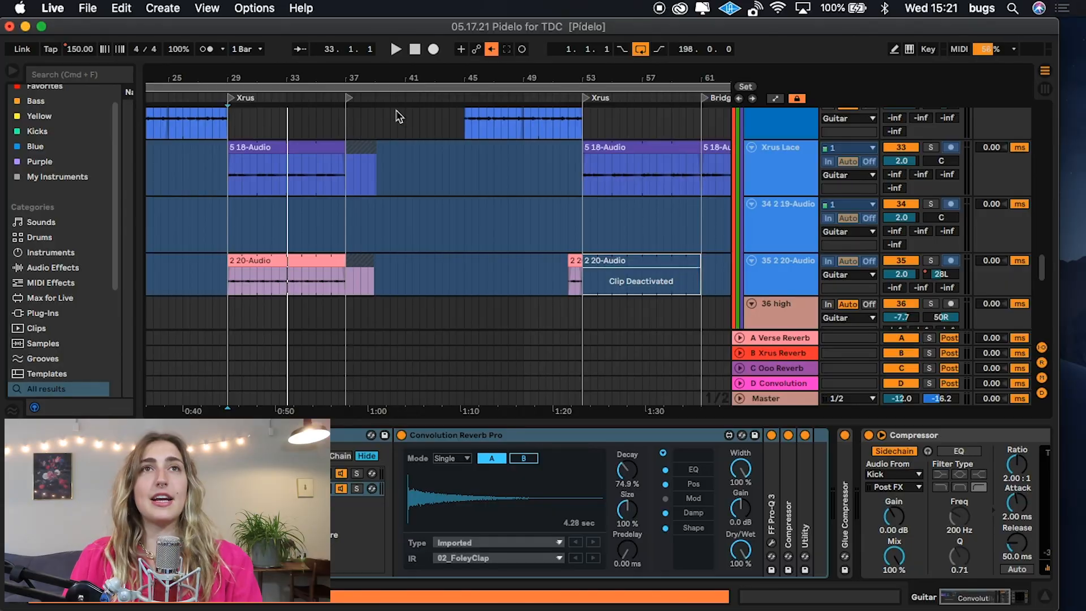
scroll(380, 152, "up", 2)
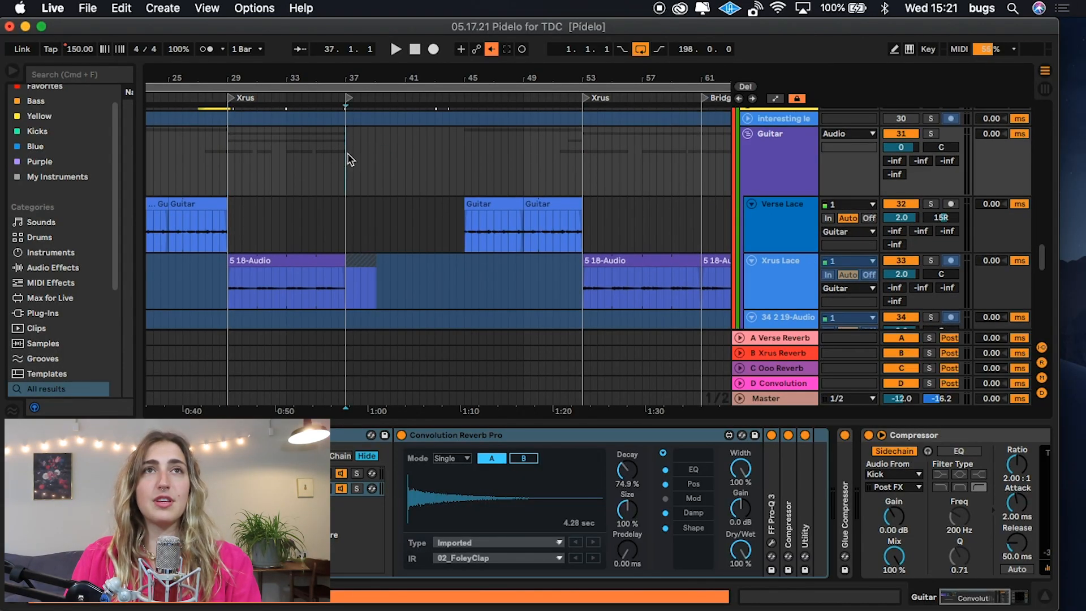
scroll(360, 151, "up", 1)
key("space")
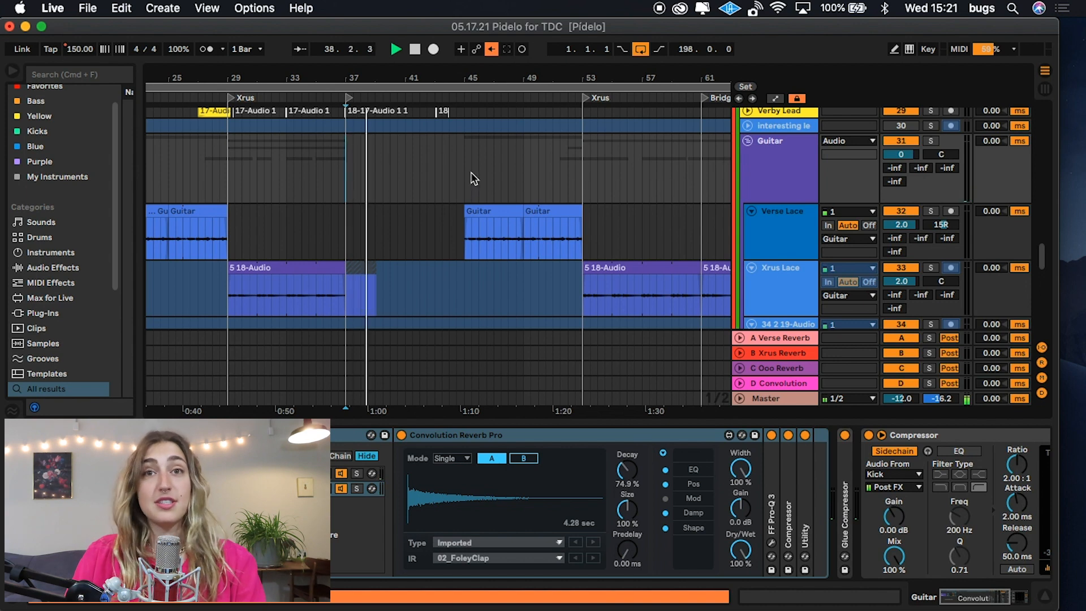
- Select the Verse Lace guitar clip at bar 45 and audition that track in solo
left_click(498, 226)
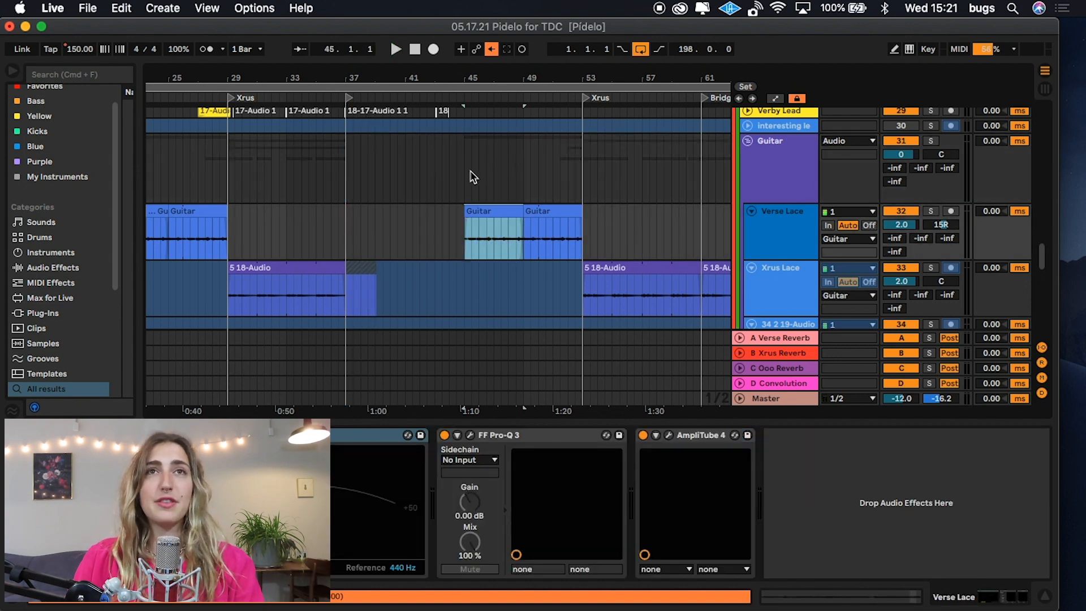
key("space")
left_click(931, 212)
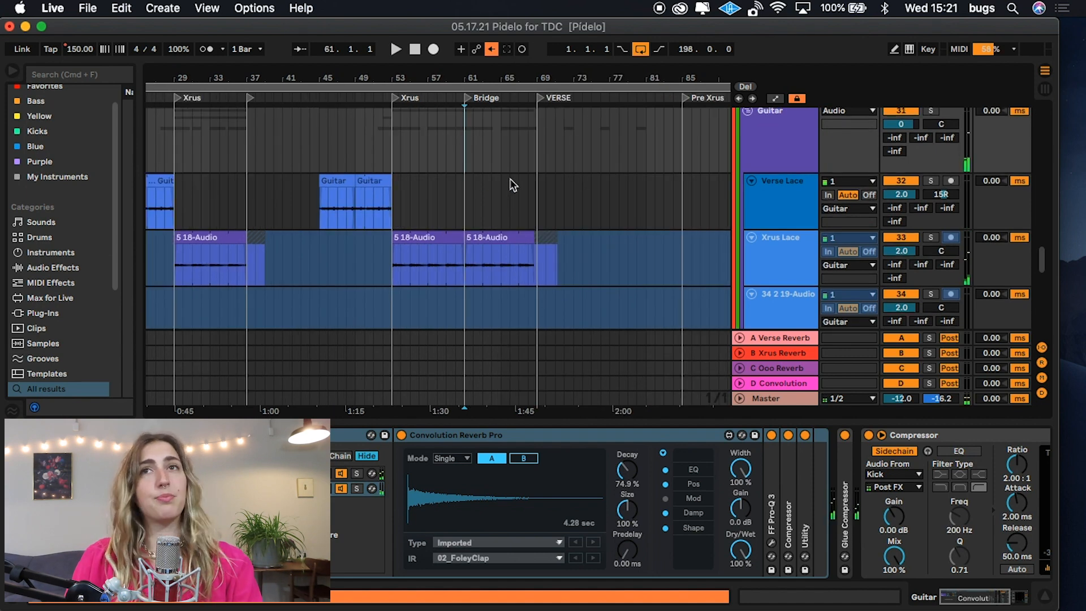
- Locate the three PKW Vox Synth tracks at the Bridge, show the automation lanes and play the arrangement
scroll(498, 181, "down", 6)
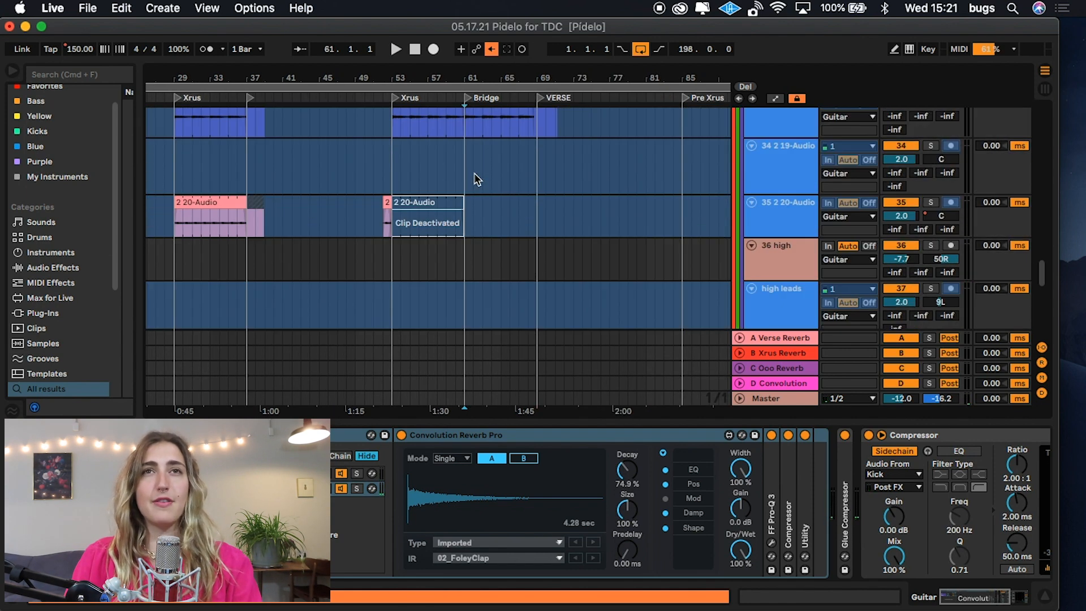
scroll(474, 179, "up", 10)
scroll(512, 185, "up", 8)
left_click(776, 230)
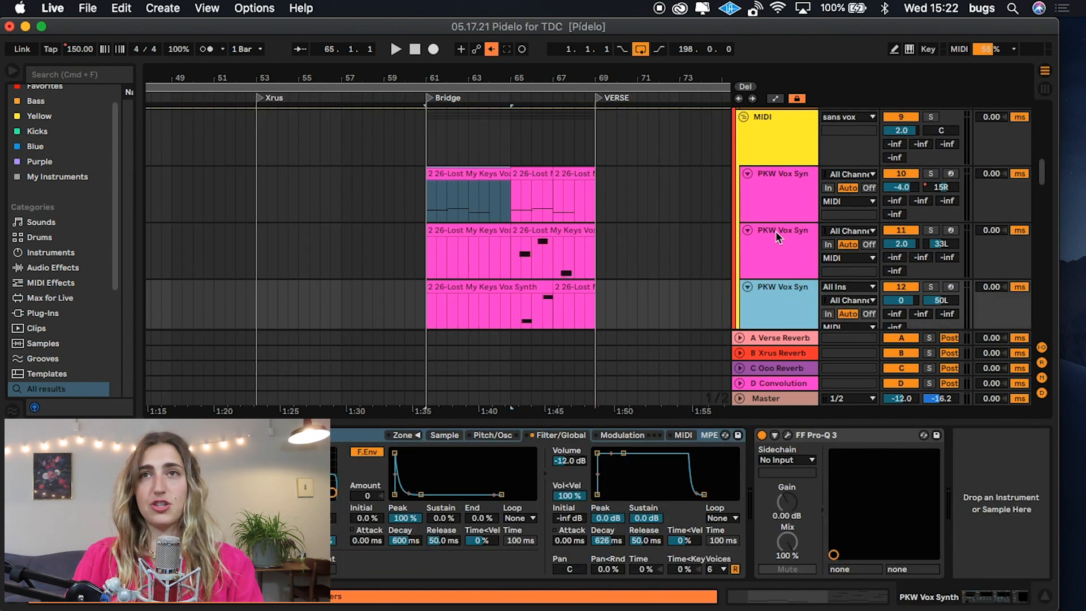
left_click(781, 180)
left_click(783, 234)
left_click(790, 310)
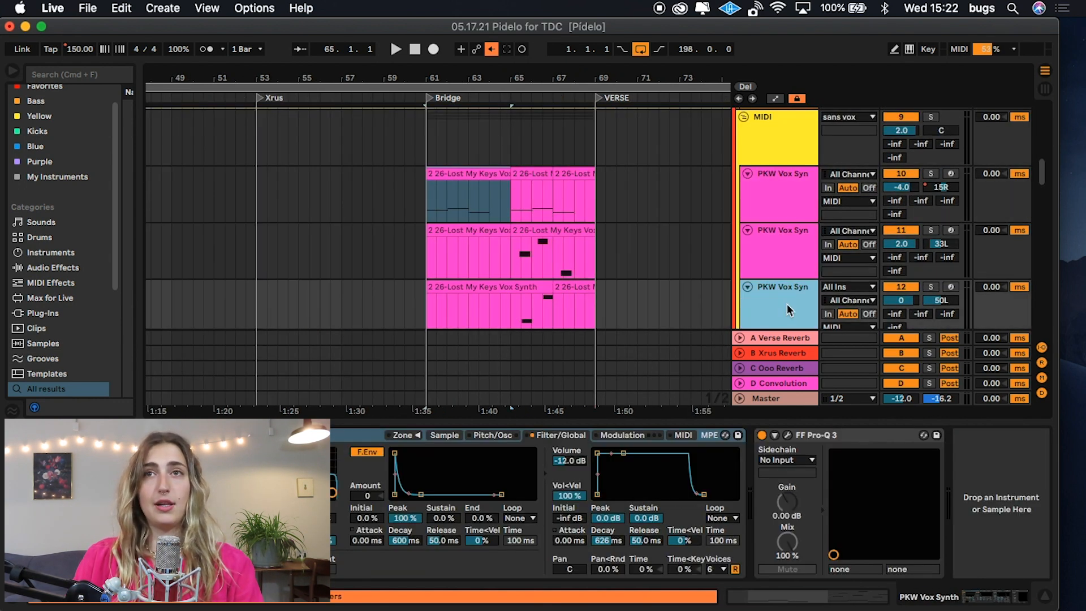
key("a")
key("space")
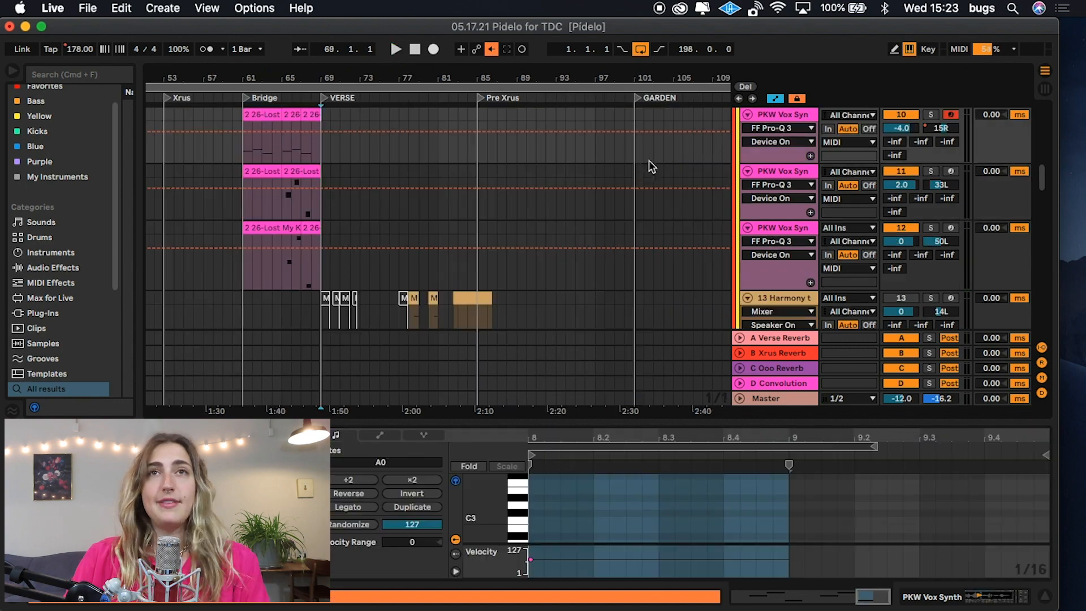
- Play the VERSE section from bar 69 while reviewing the drum, bass, vox synth and harmony tracks
scroll(382, 139, "up", 10)
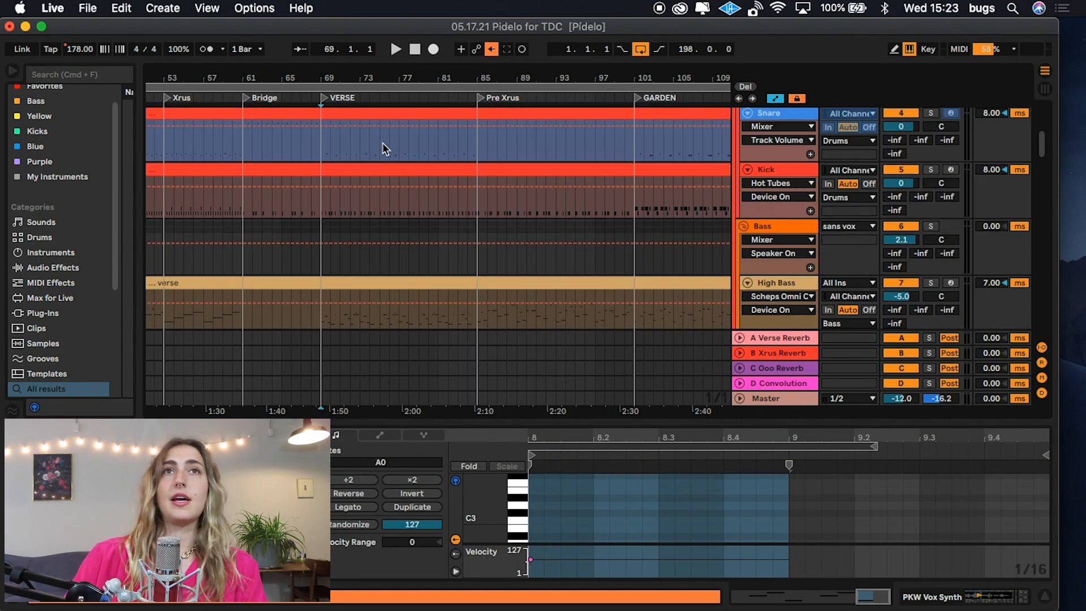
scroll(390, 172, "down", 10)
key("minus")
key("space")
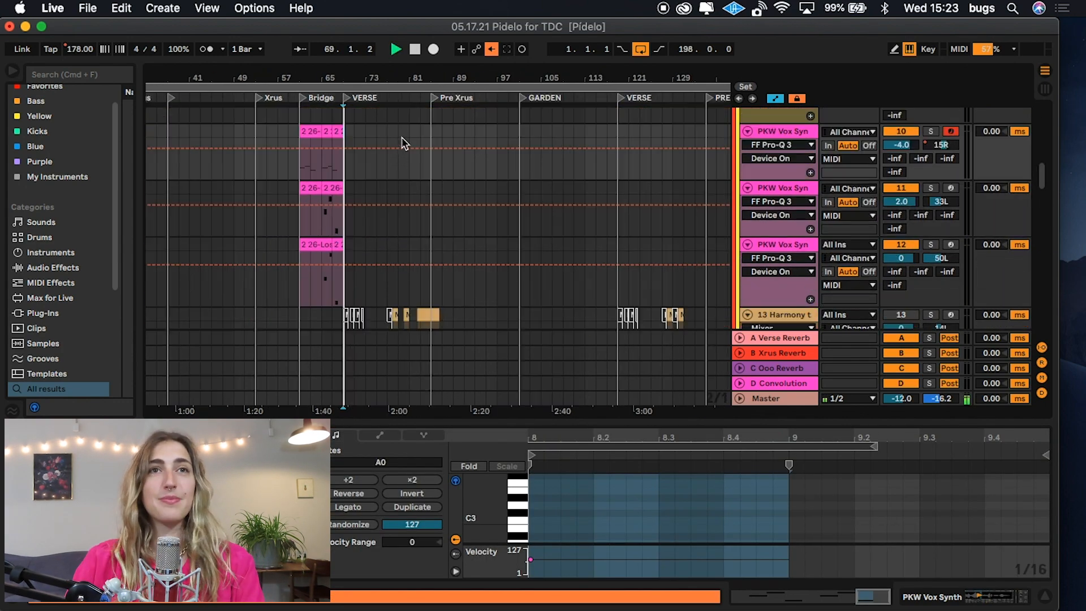
scroll(390, 147, "down", 2)
left_click_drag(363, 71, 396, 204)
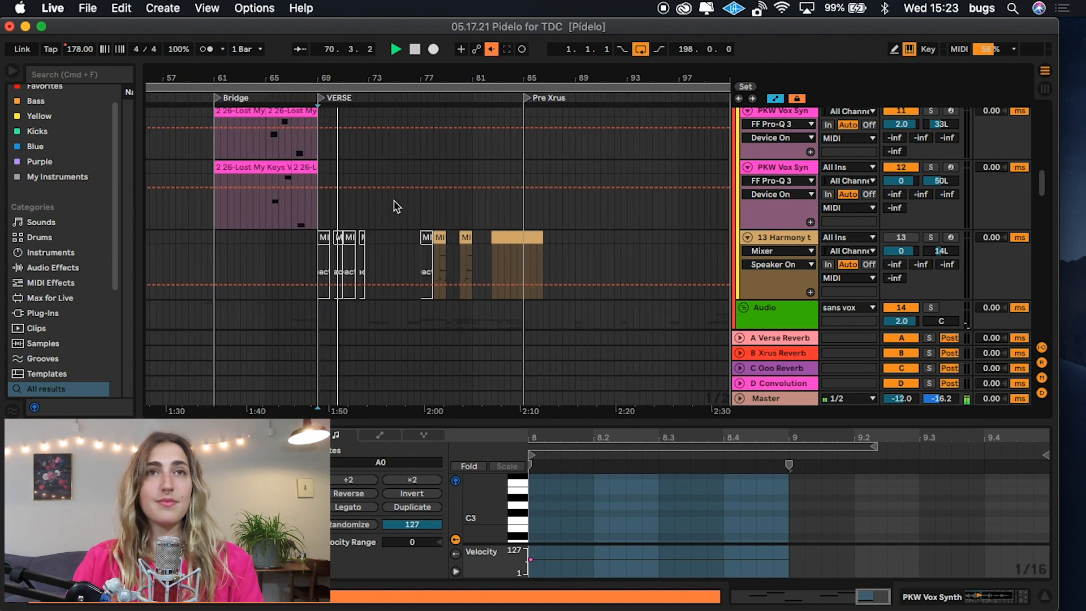
scroll(395, 220, "down", 5)
key("space")
- Audition the Mid Cello clips of the VERSE section in solo, turn the solo off and stop playback
left_click(378, 165)
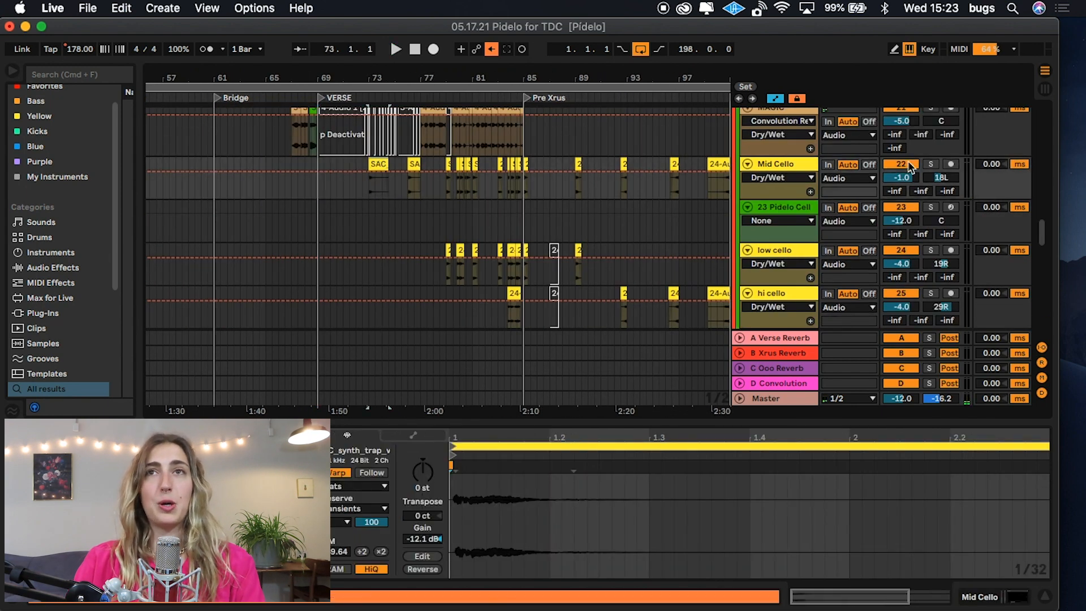
left_click(932, 165)
key("space")
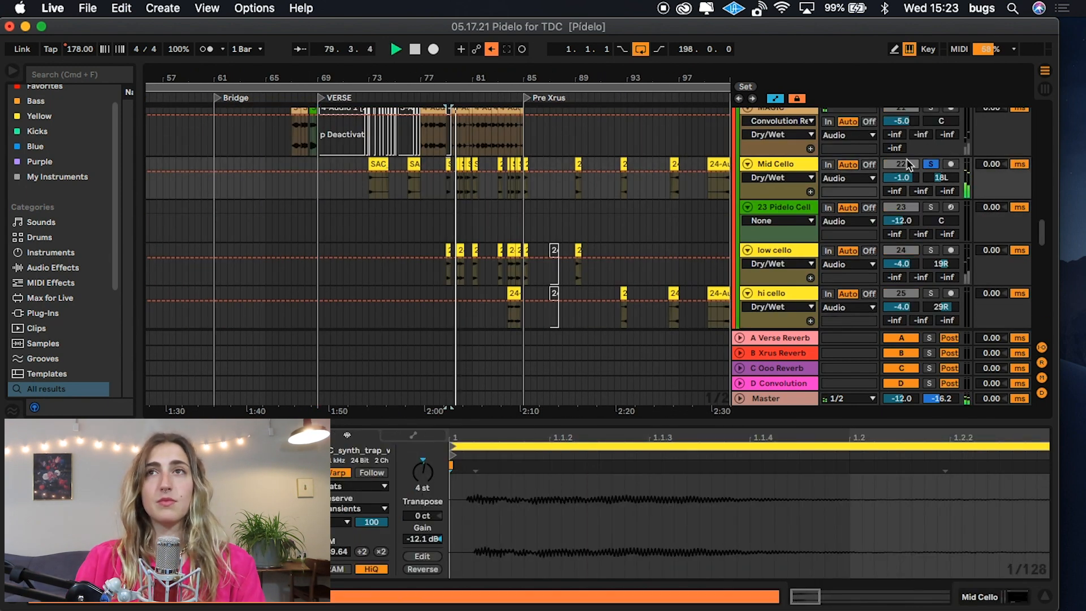
left_click(932, 165)
key("space")
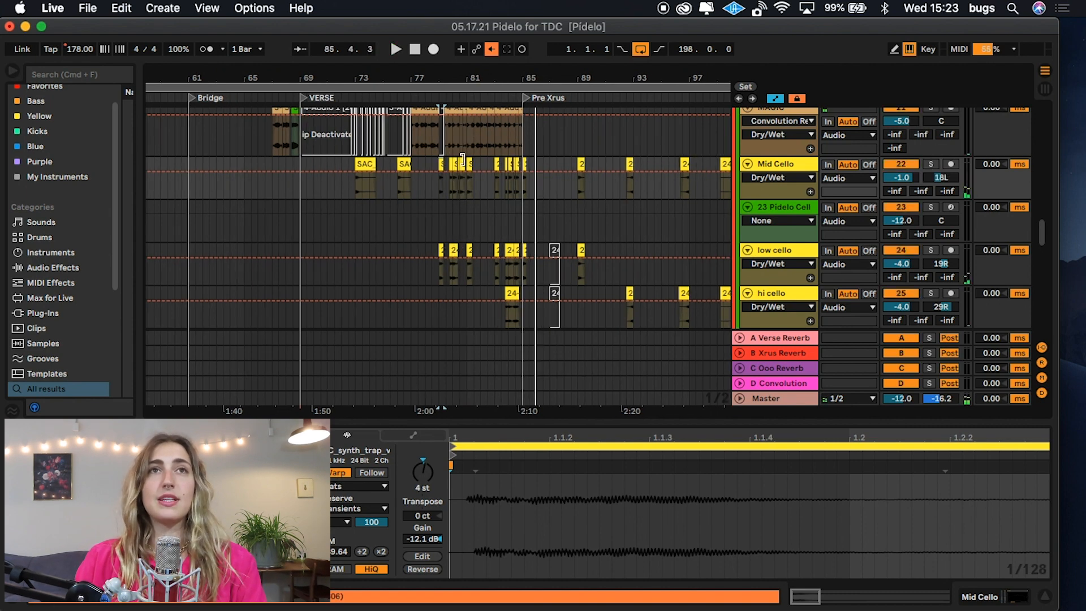
- Select the Mid Cello clips across the VERSE from bar 69 to 85, and set the insertion point at GARDEN, bar 101
left_click_drag(300, 161, 523, 165)
scroll(452, 166, "right", 5)
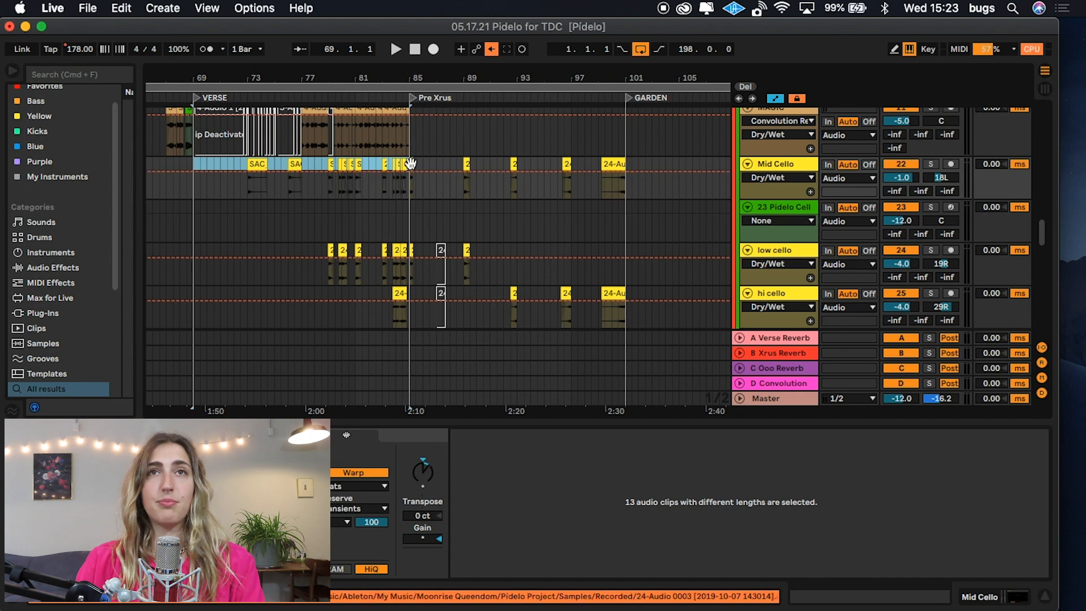
left_click(631, 160)
key("minus")
scroll(512, 222, "up", 8)
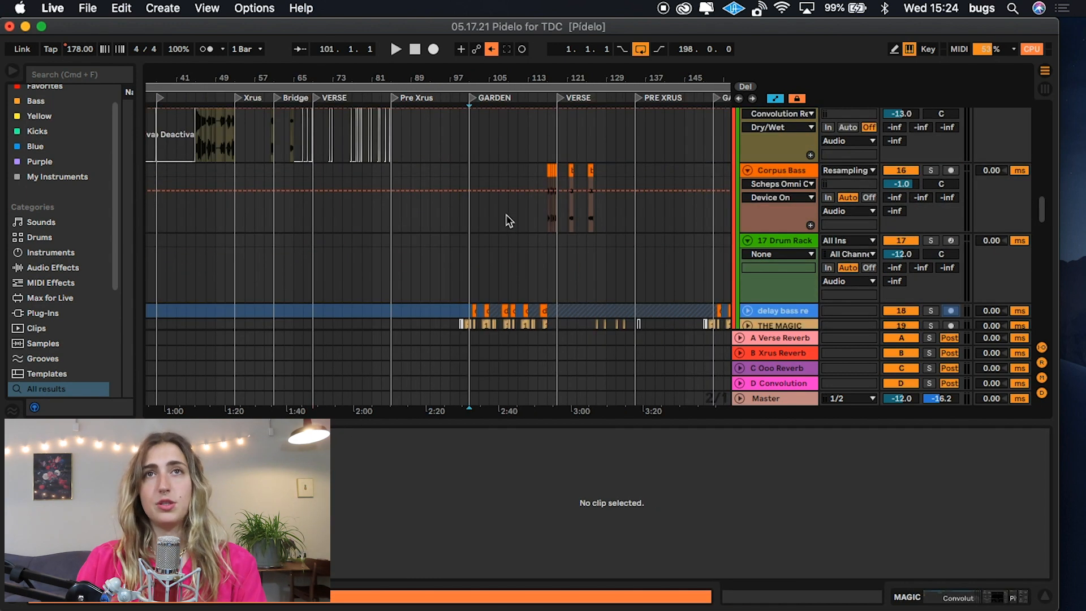
- Zoom in on the Corpus Bass clips near bar 117, play them and stop playback
left_click_drag(559, 78, 560, 99)
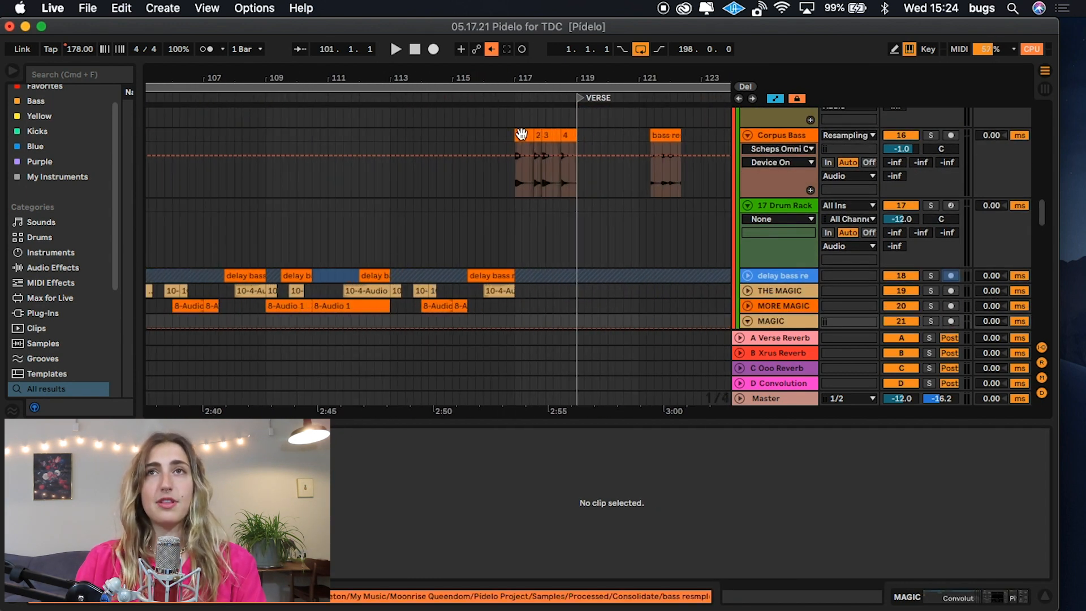
left_click(782, 126)
key("minus")
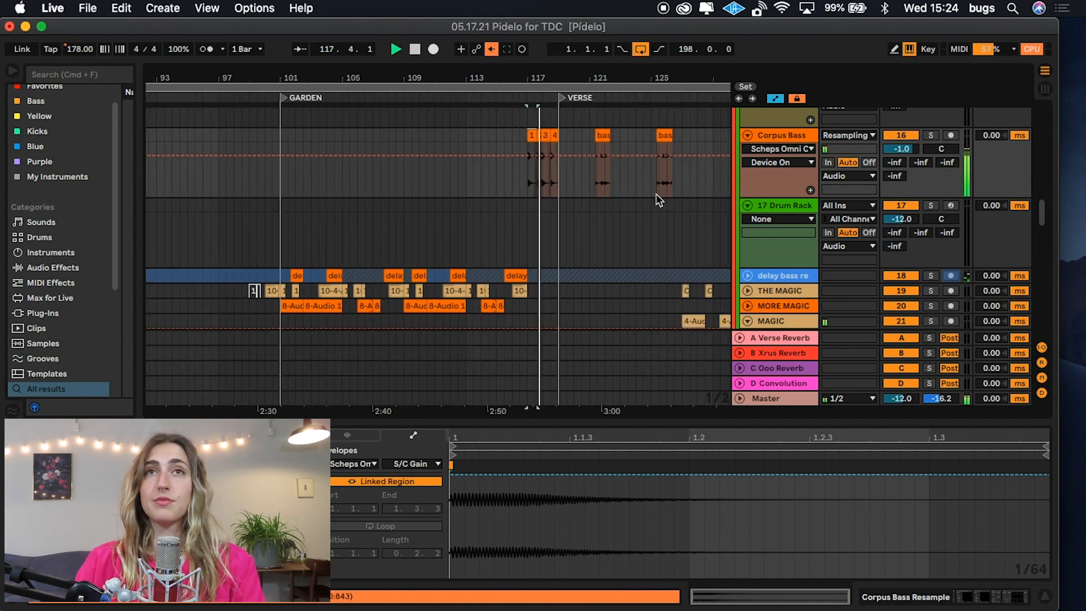
key("space")
key("minus")
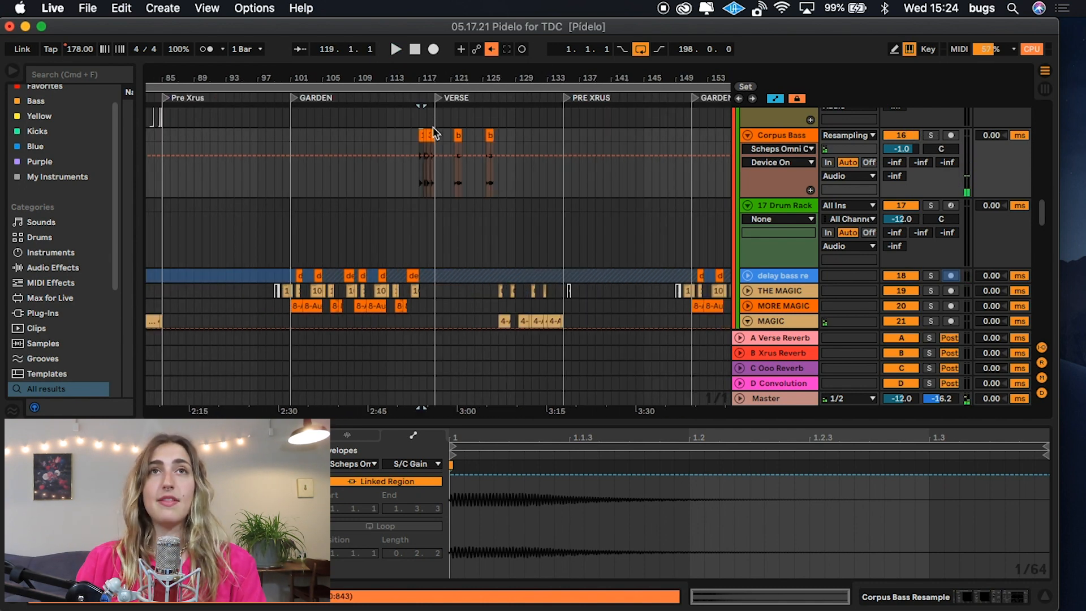
- Examine the cello tracks around the VERSE at bar 119 and mark out the Mid Cello range up to PRE XRUS
scroll(453, 185, "down", 10)
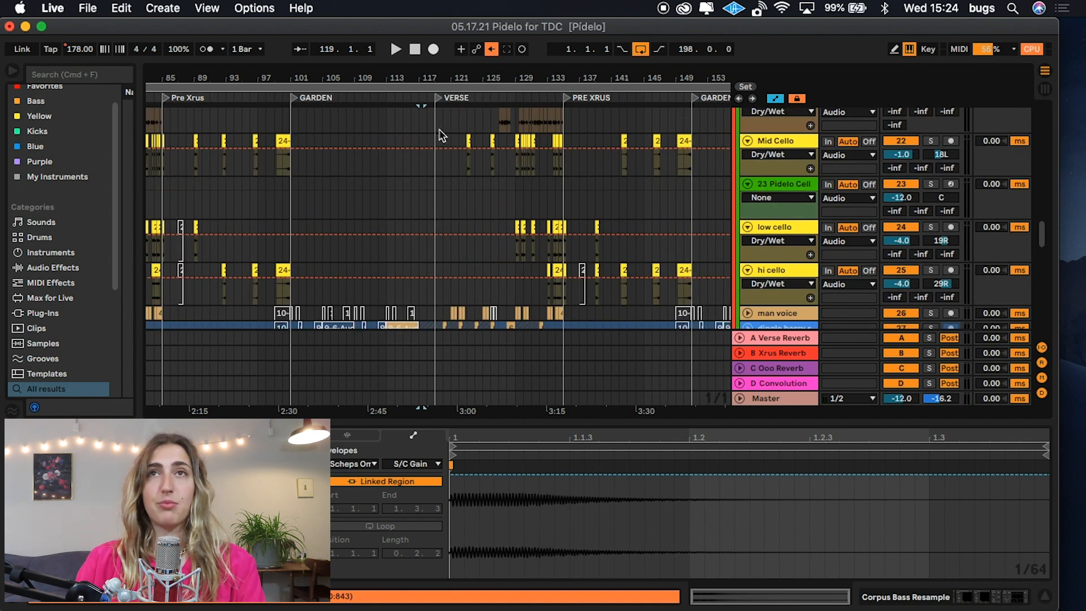
left_click_drag(478, 89, 421, 90)
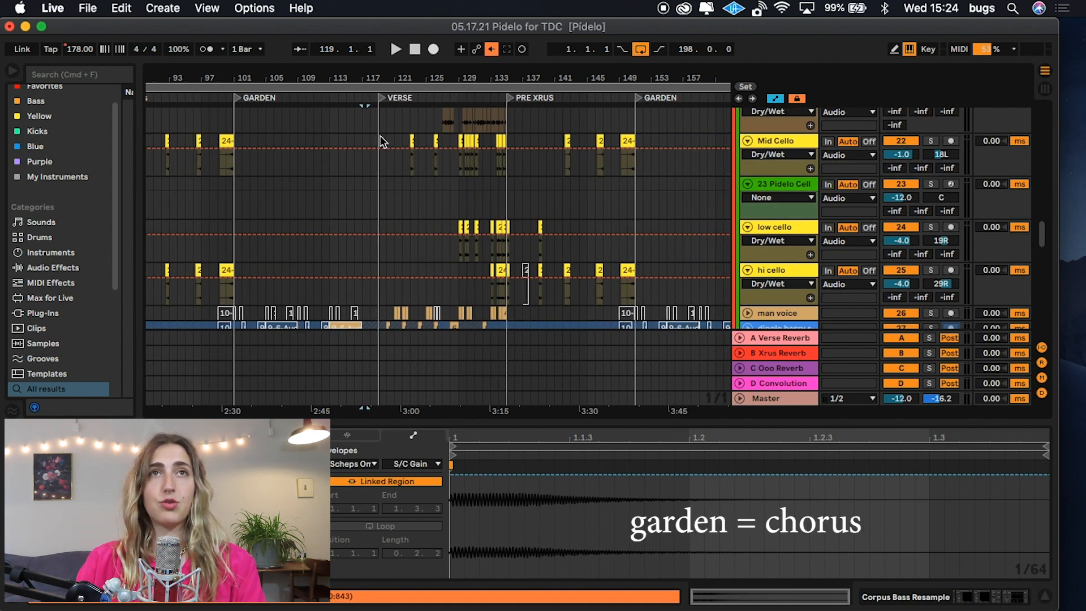
left_click_drag(382, 142, 502, 139)
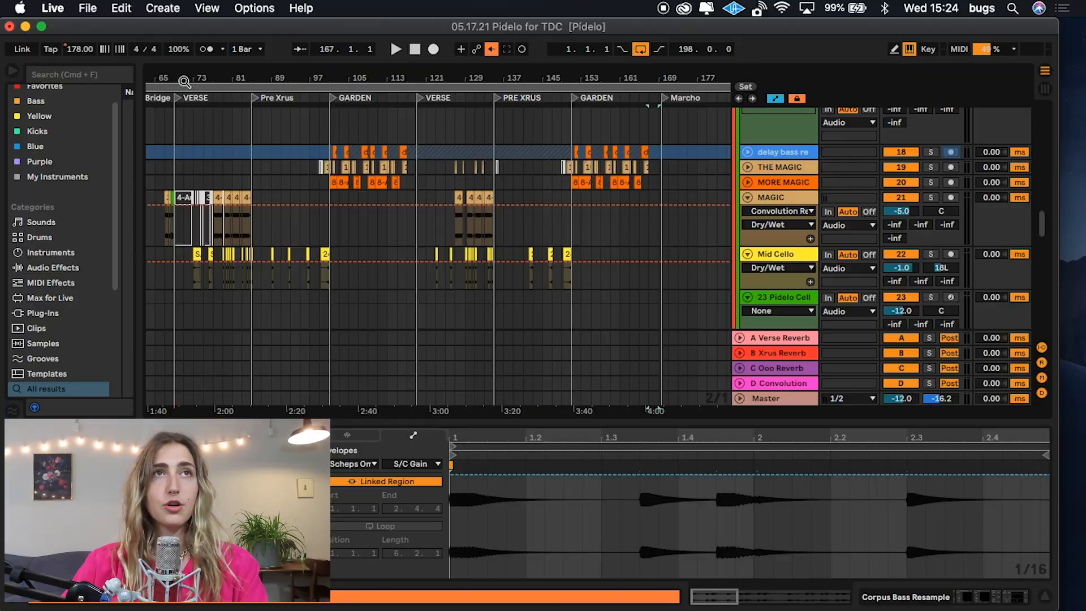
- Zoom in on the VERSE at bar 69, play the Mid Cello clips in solo, turn the solo off and stop playback
left_click_drag(185, 82, 375, 152)
left_click(384, 266)
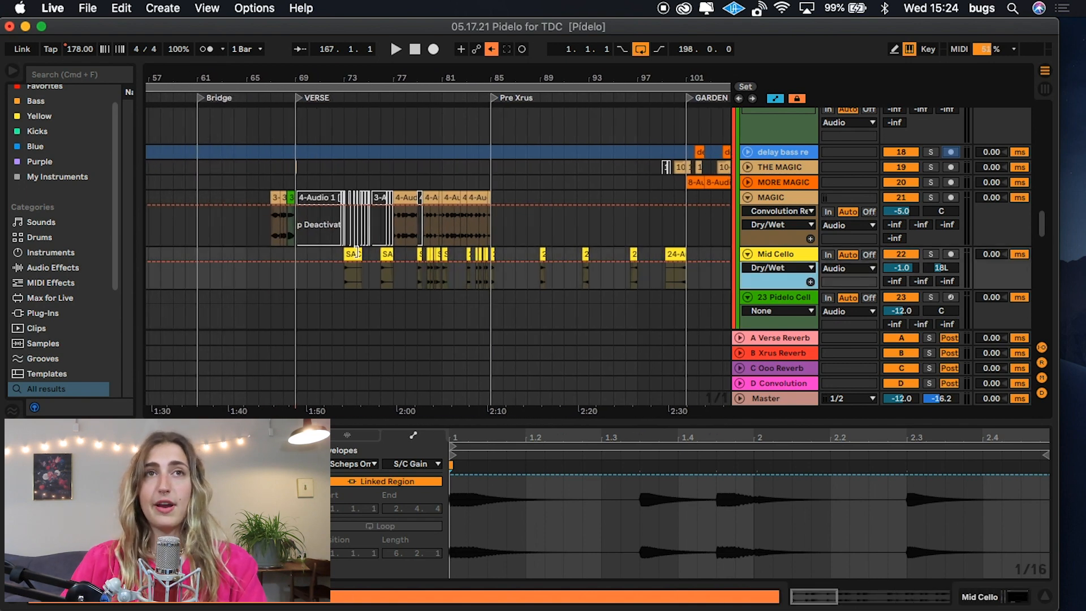
left_click(356, 253)
left_click(930, 254)
key("space")
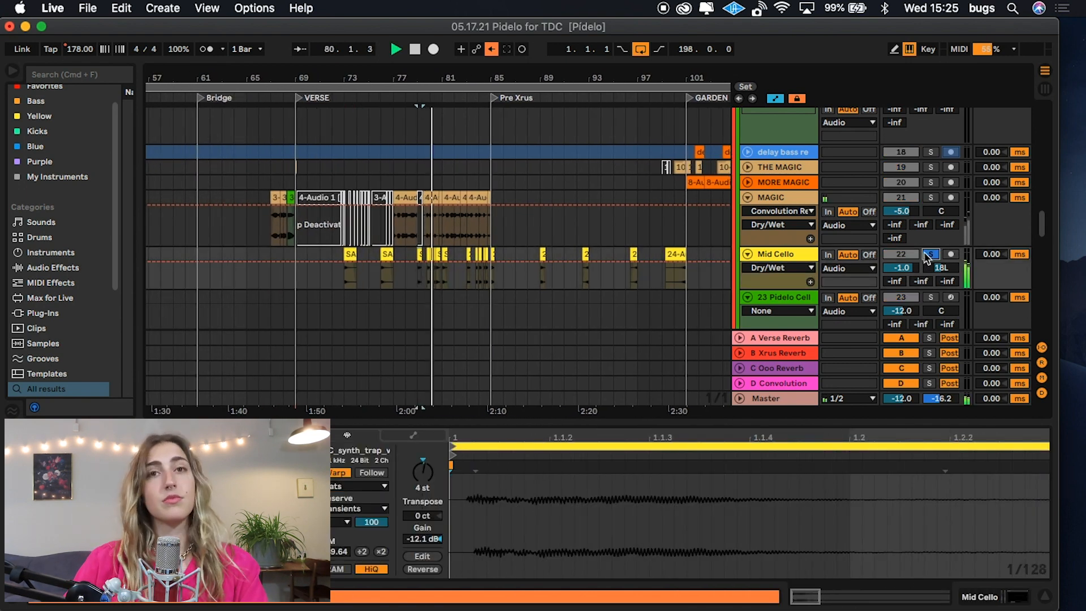
left_click(930, 254)
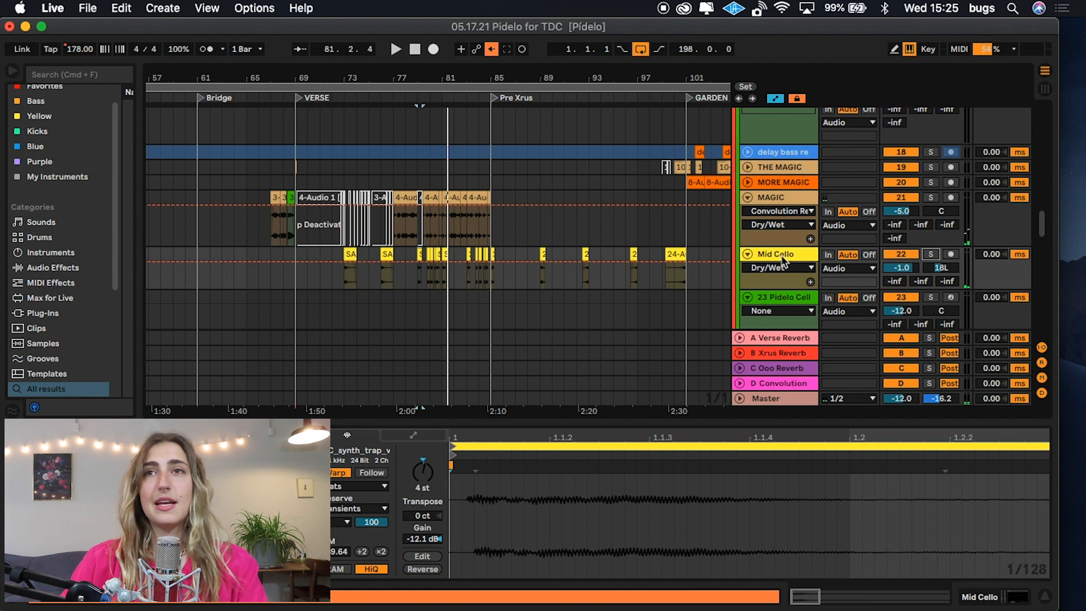
- Enlarge the Mid Cello track and insert a new MIDI track directly below it
left_click_drag(781, 289, 782, 298)
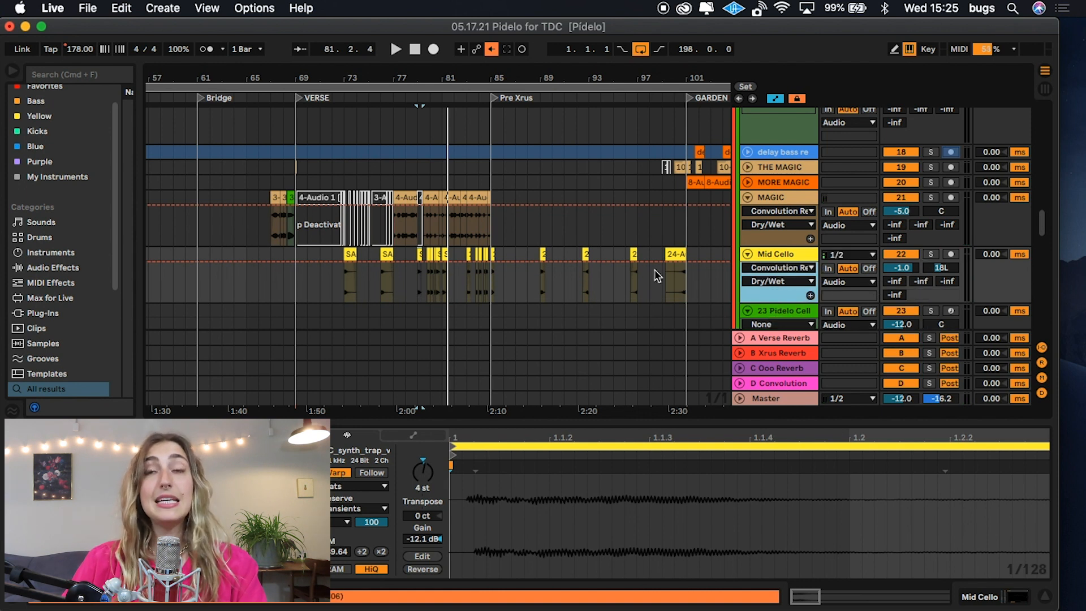
scroll(708, 292, "down", 3)
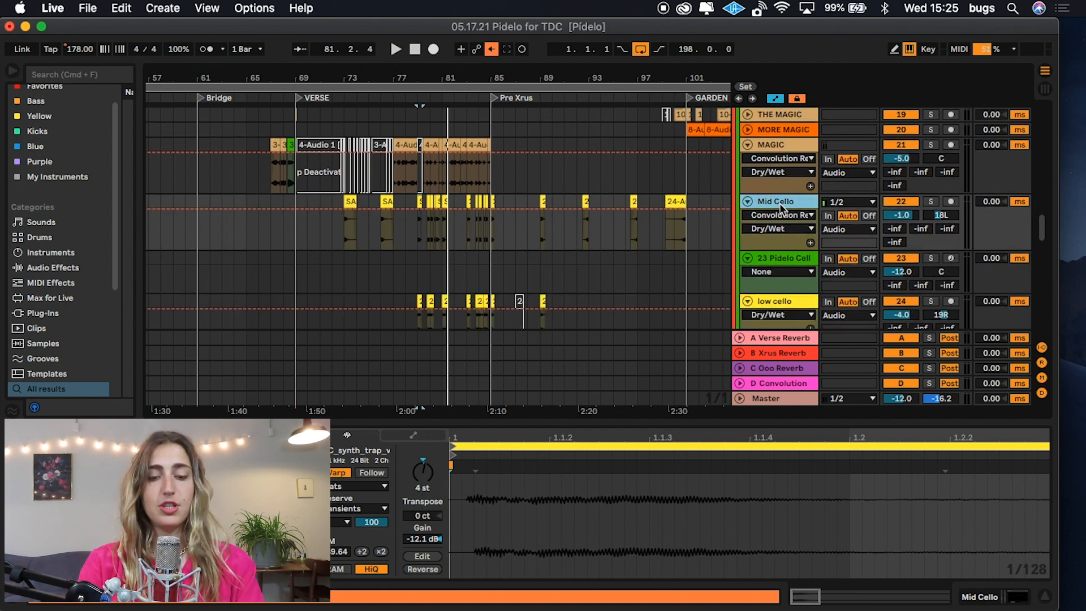
key("shift+super+t")
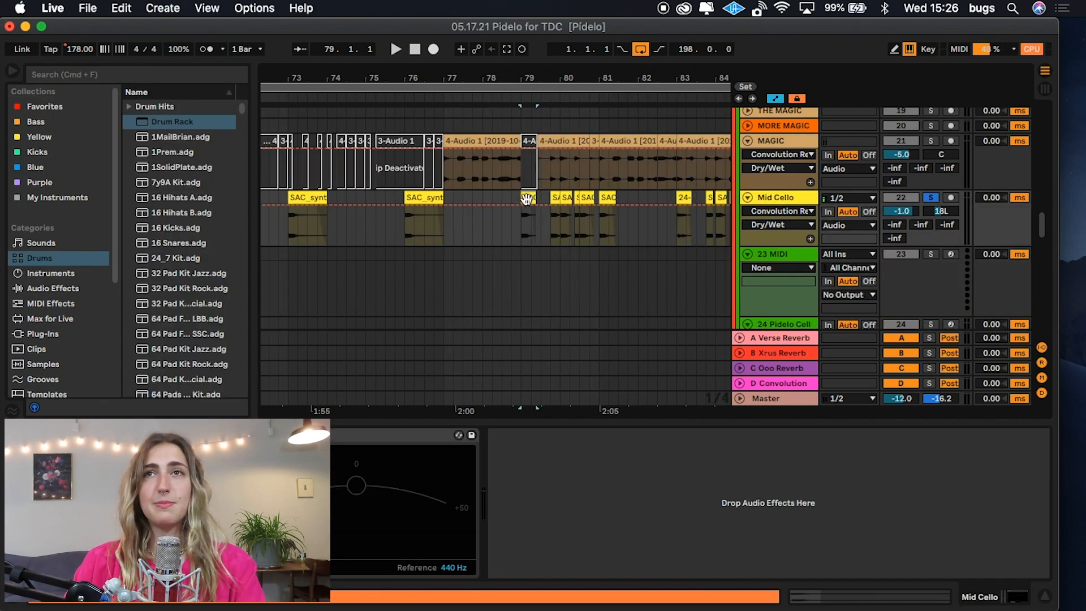
- Compare the transposition of the short Mid Cello clips between bars 79 and 81
left_click(527, 198)
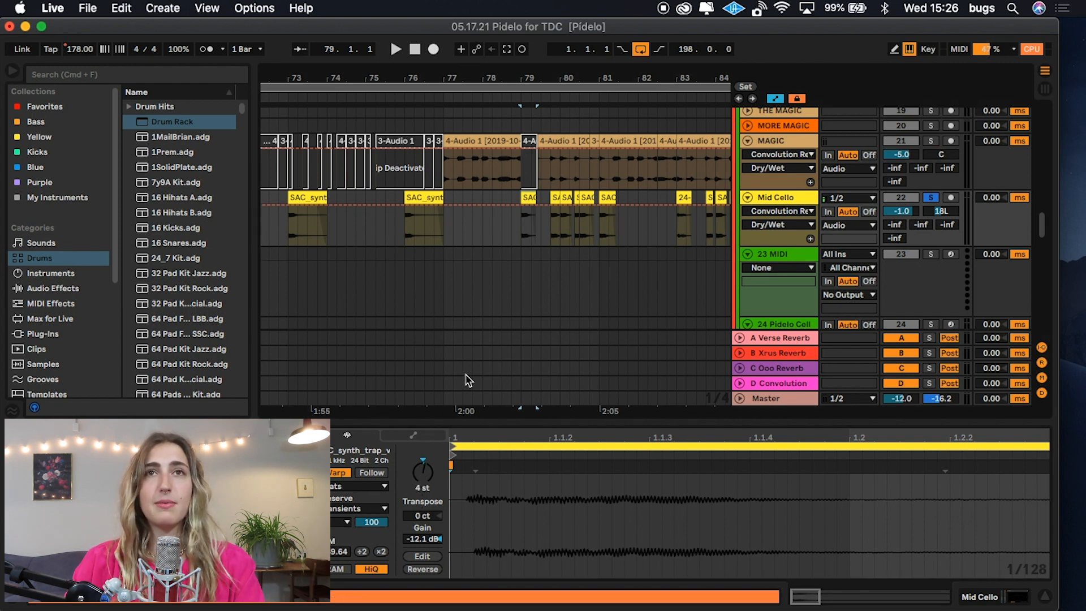
left_click(563, 197)
left_click(584, 196)
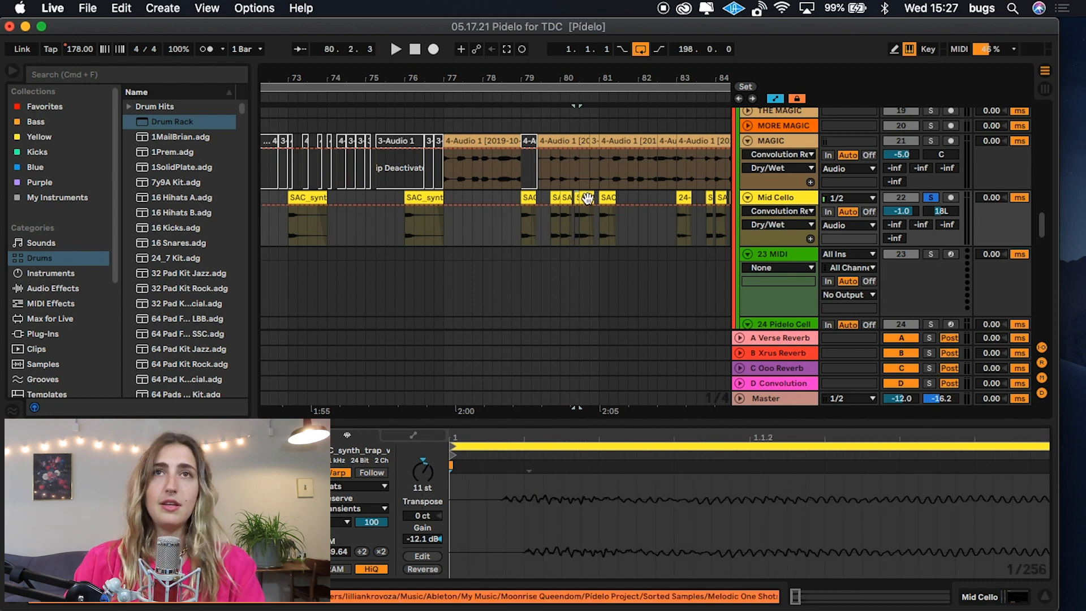
left_click(605, 208)
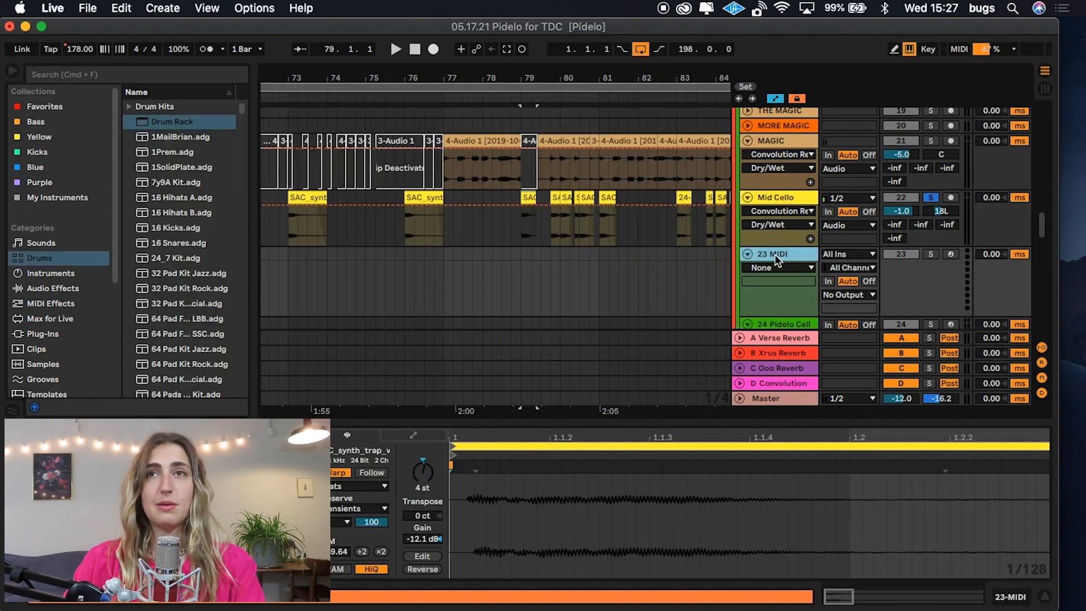
- Load the Mid Cello clip at bar 79 into the new MIDI track as a Simpler instrument
left_click(773, 253)
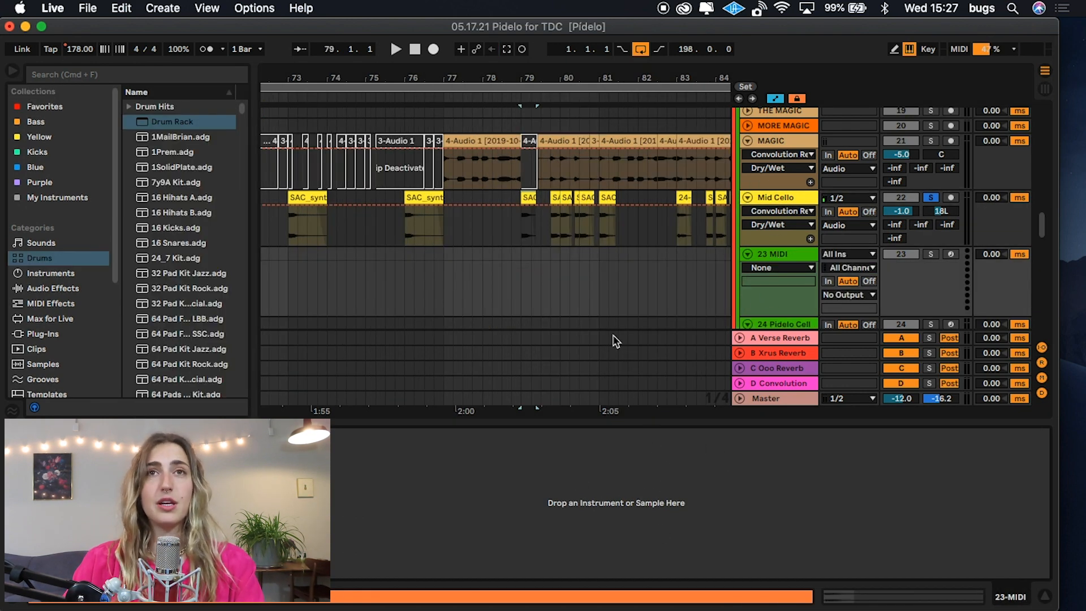
left_click_drag(527, 193, 420, 450)
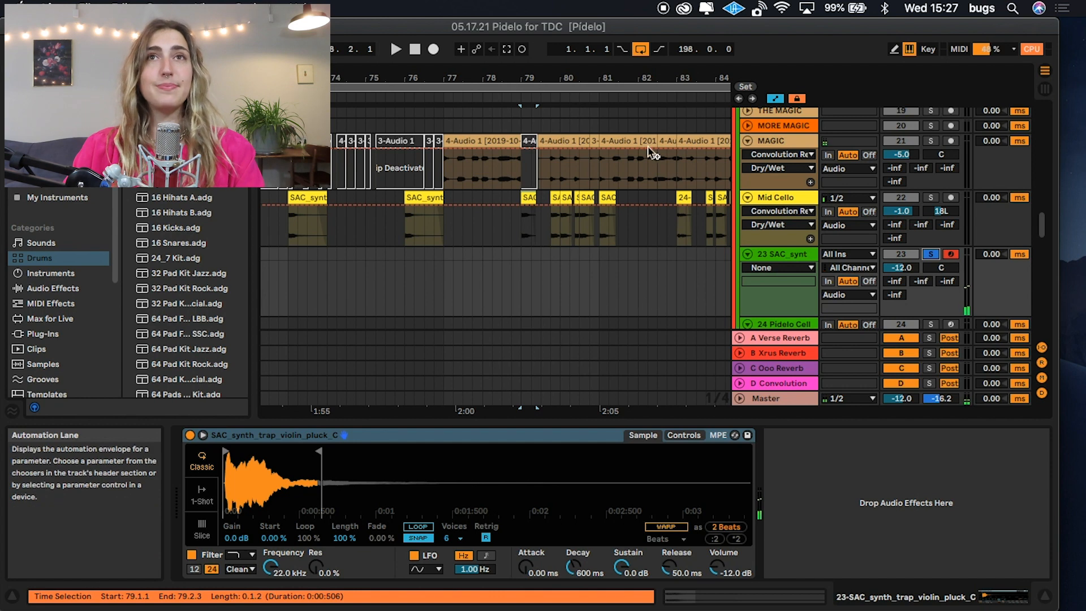
scroll(633, 238, "down", 3)
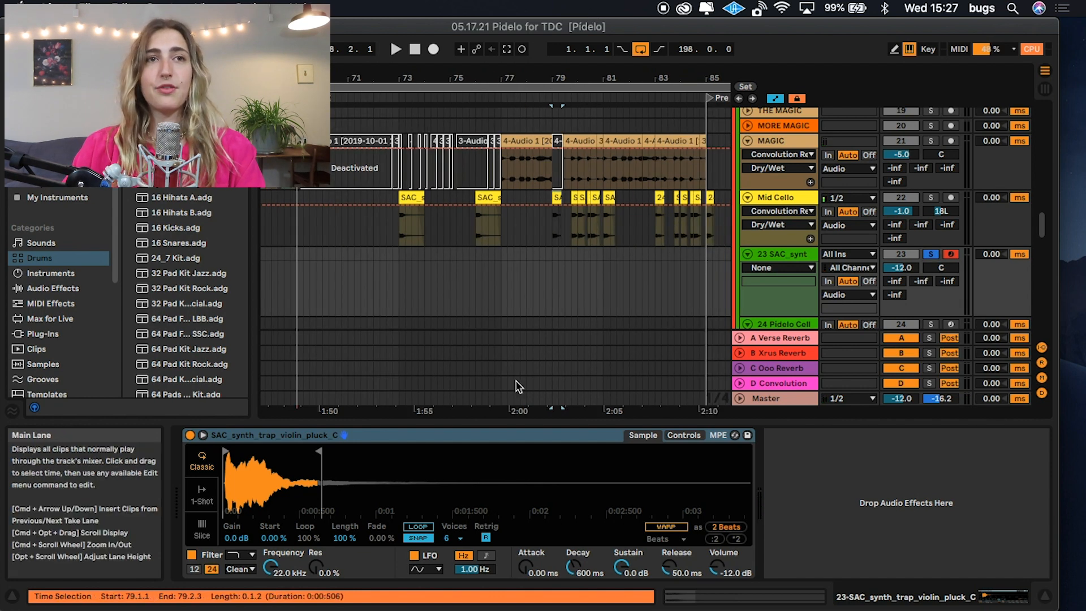
- Save the Simpler instrument as a preset named Pidelo Mid Cello in the Sorted Samples folder
left_click(748, 435)
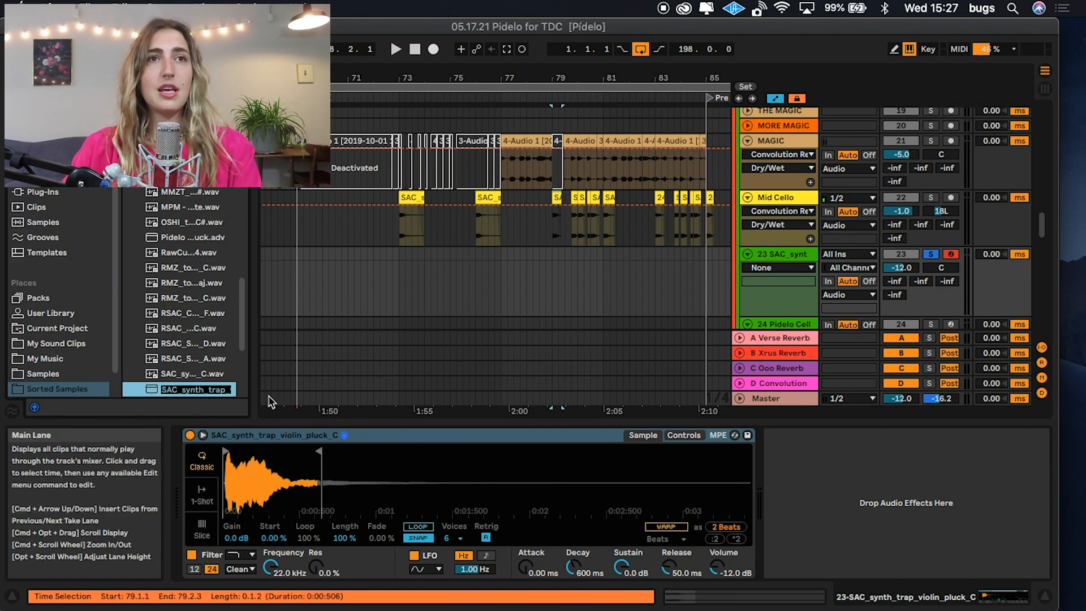
type("Pidelo Mi")
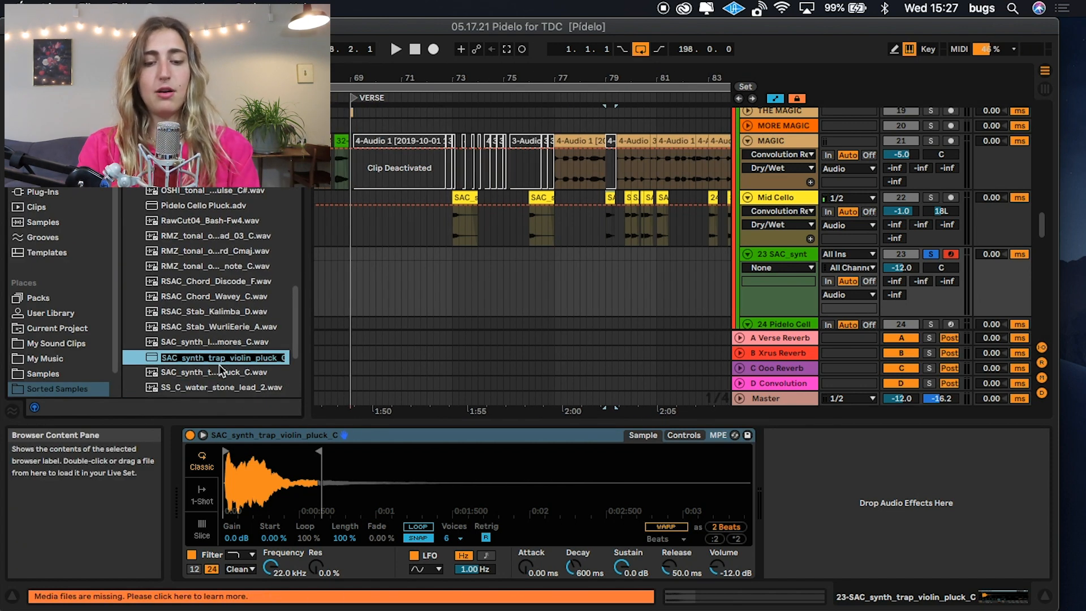
type("d Cello")
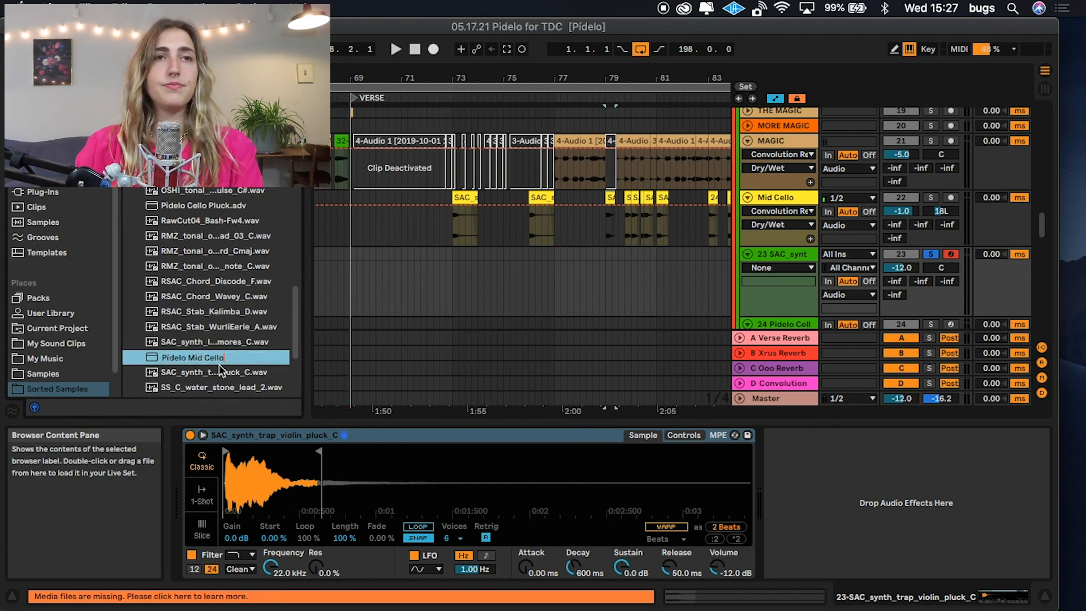
key("Return")
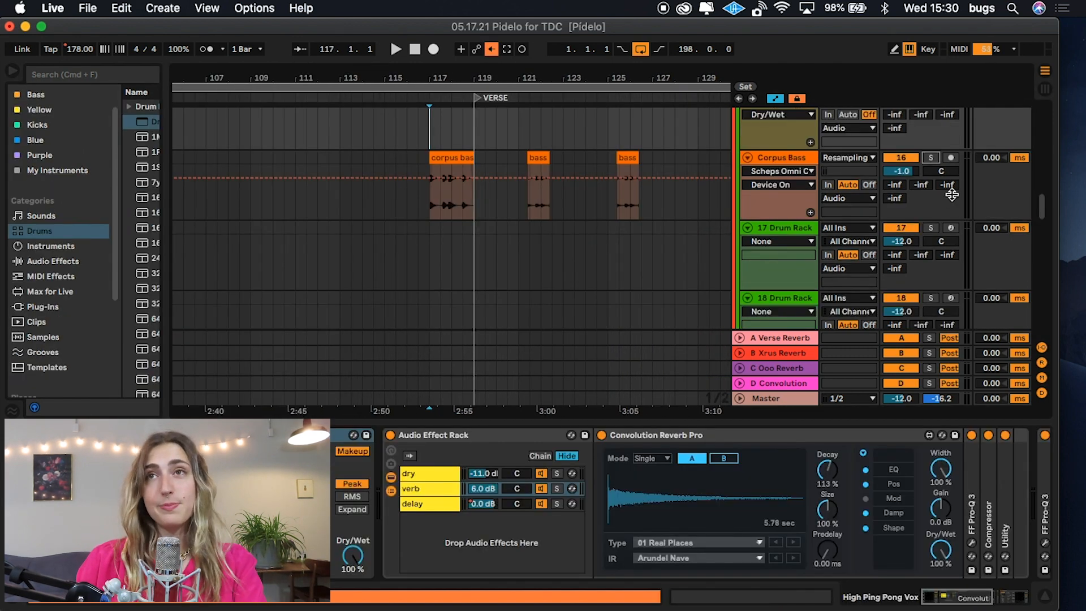
- Play the Corpus Bass clip at bar 117 in solo, and add a MIDI track with an empty Drum Rack below it
left_click(931, 158)
key("space")
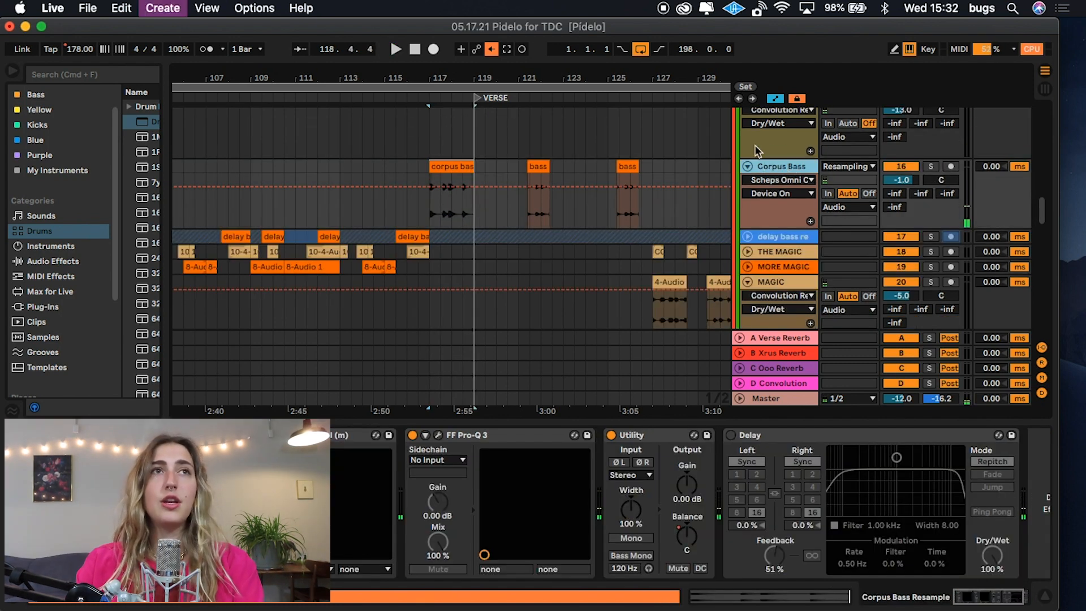
key("super+shift+t")
left_click(156, 131)
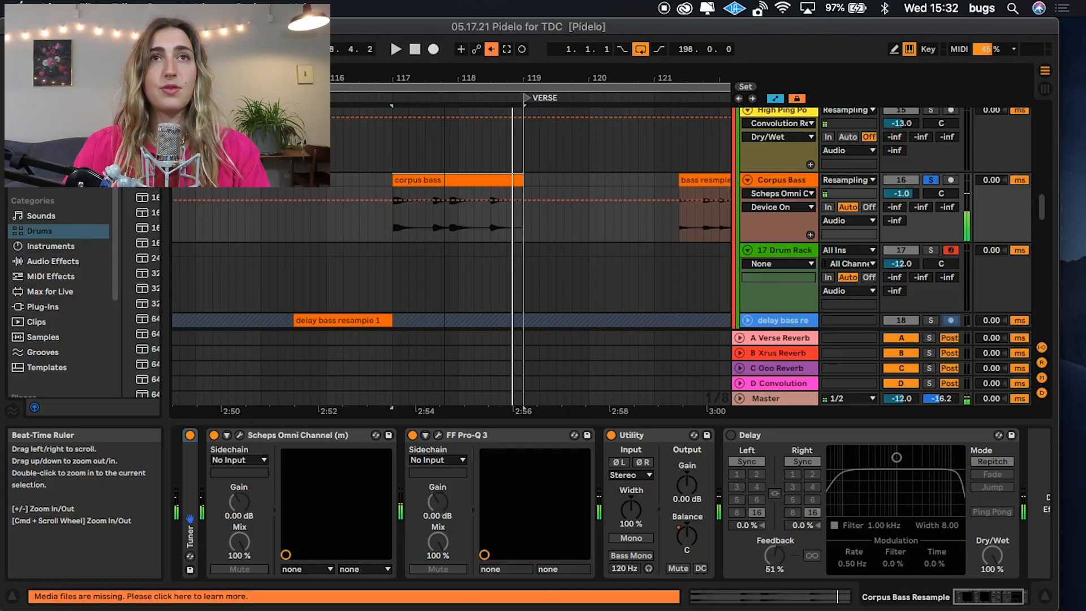
- Split the Corpus Bass clip at its note onsets, 117.3.3, 117.4.3, 118.1.1 and 118.3.1
scroll(433, 232, "up", 3)
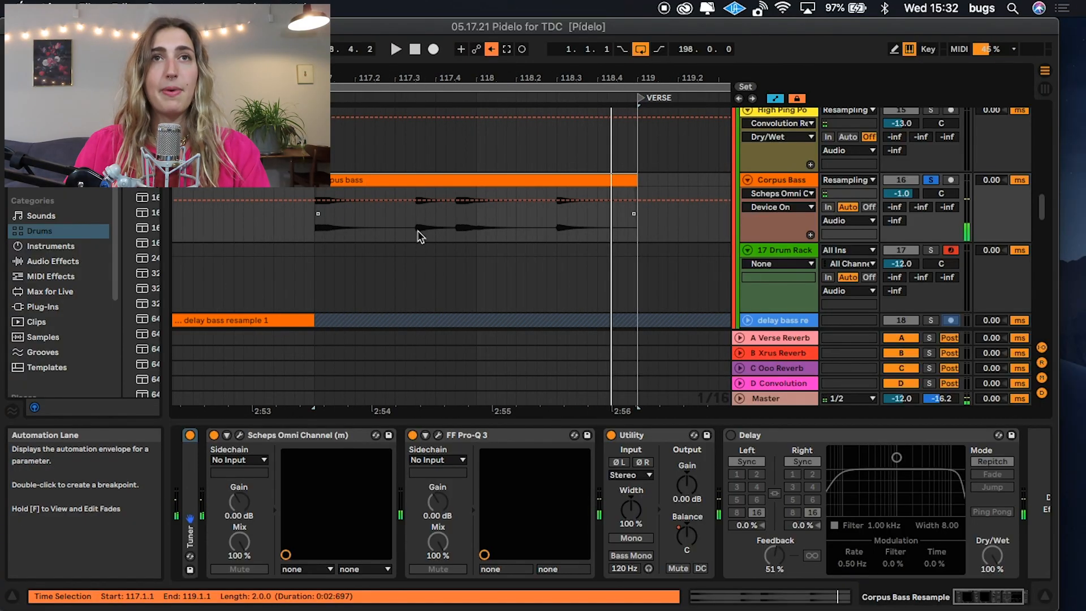
left_click(416, 223)
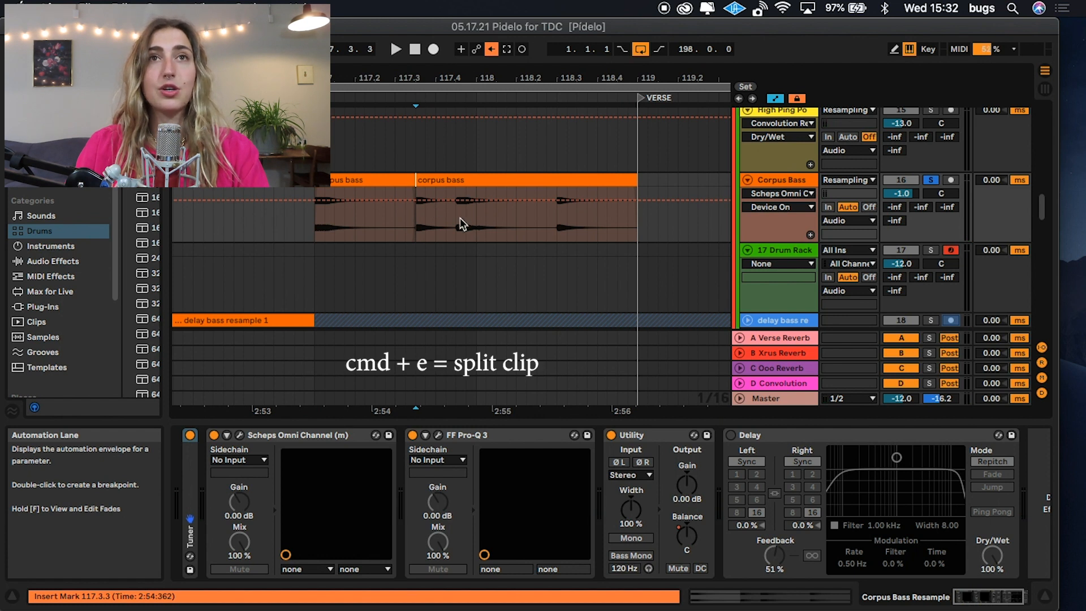
key("space")
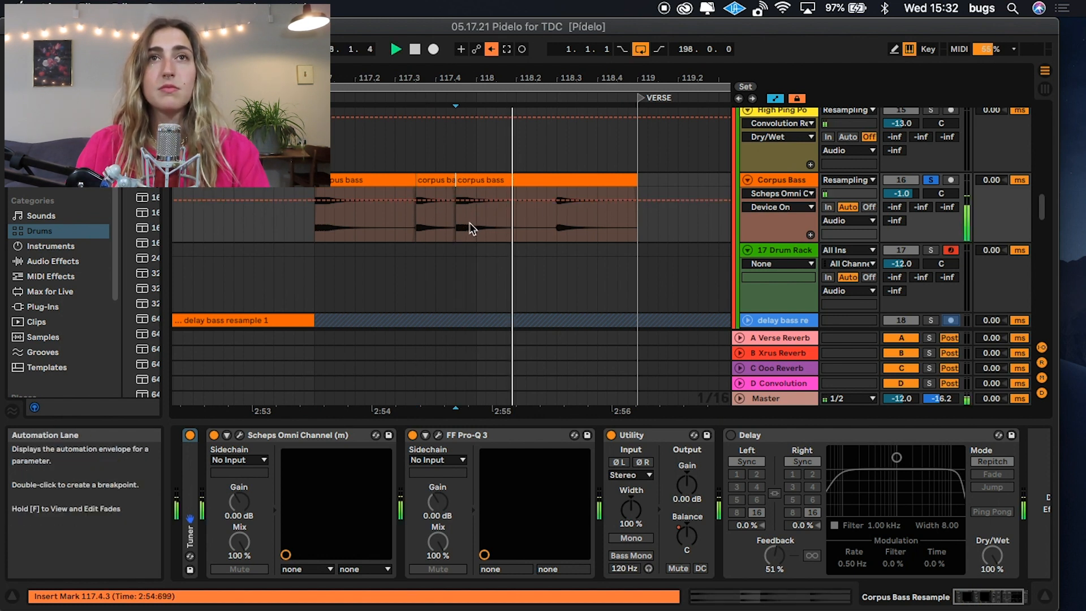
key("super+e")
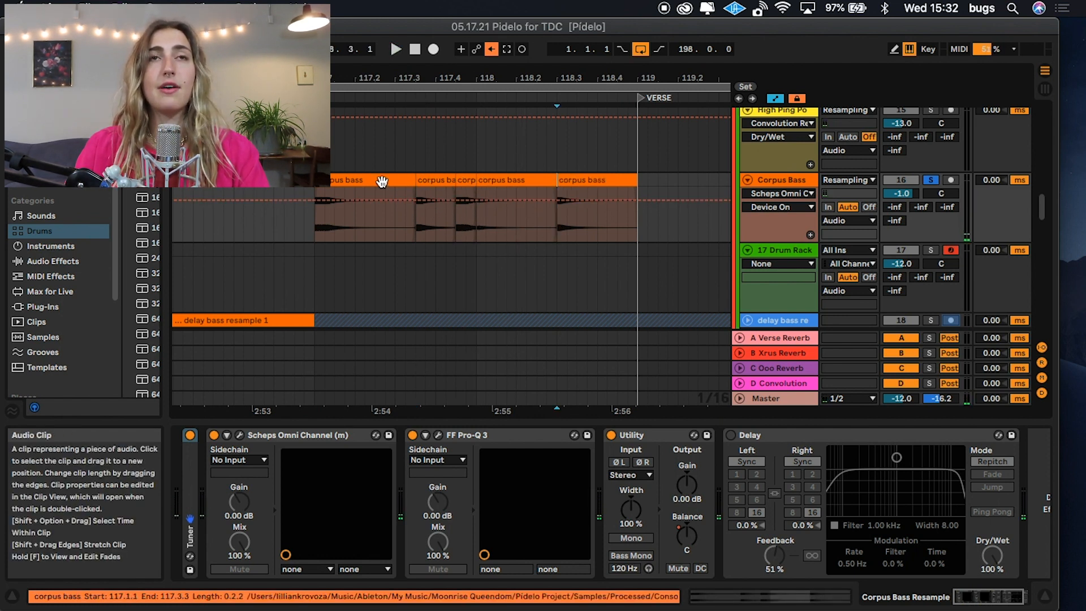
- Audition the individual Corpus Bass slices between bars 117 and 119
left_click(429, 178)
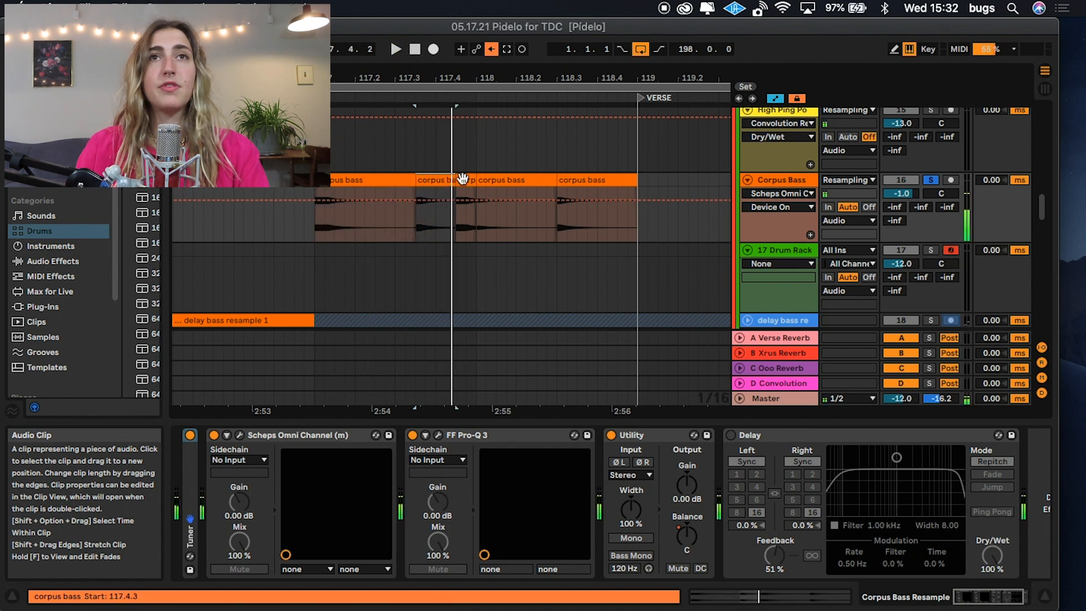
left_click(484, 180)
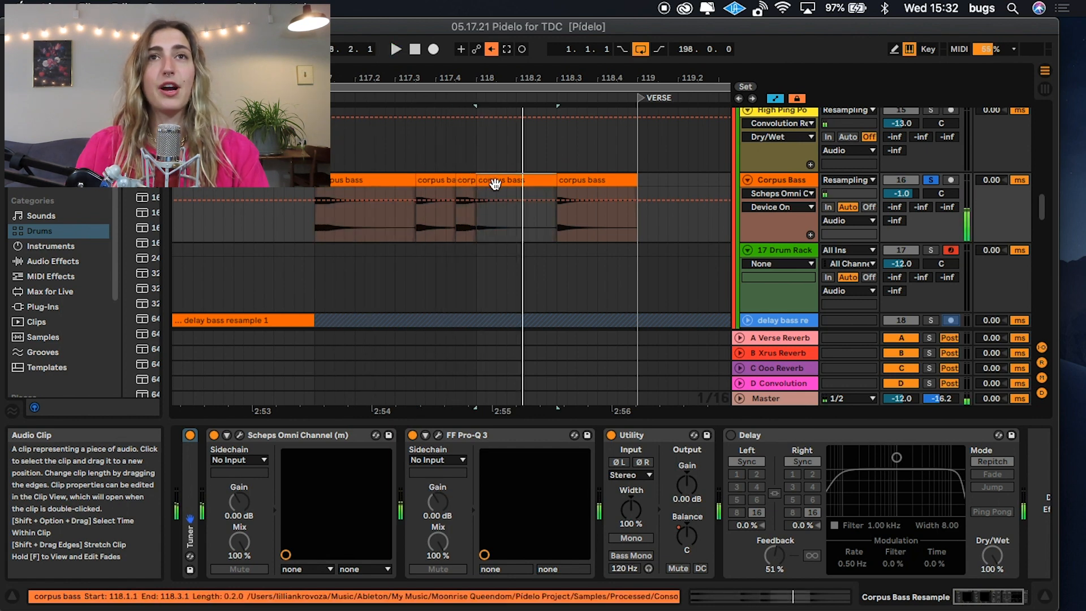
left_click(608, 204)
- Load the five Corpus Bass slices onto the Drum Rack pads C1 to E1 and save the rack as a preset
left_click(611, 249)
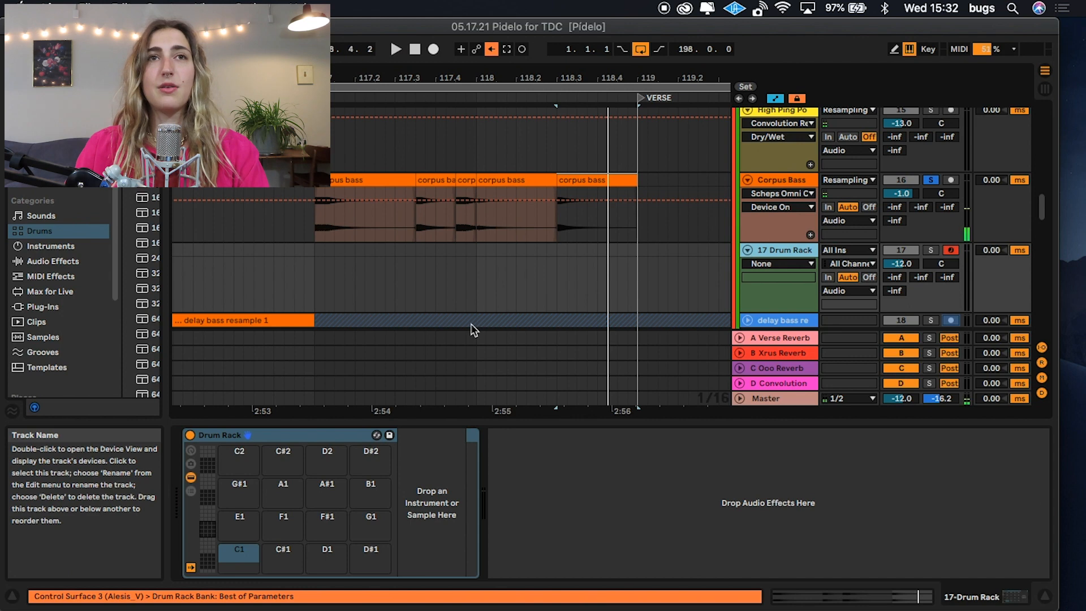
left_click_drag(444, 214, 299, 488)
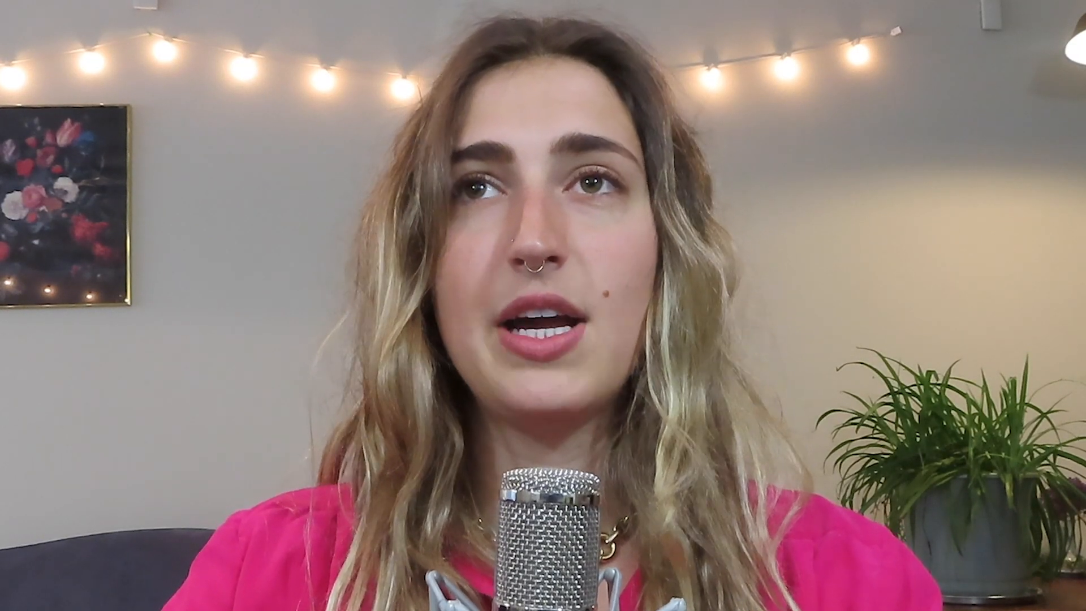
left_click_drag(298, 487, 239, 552)
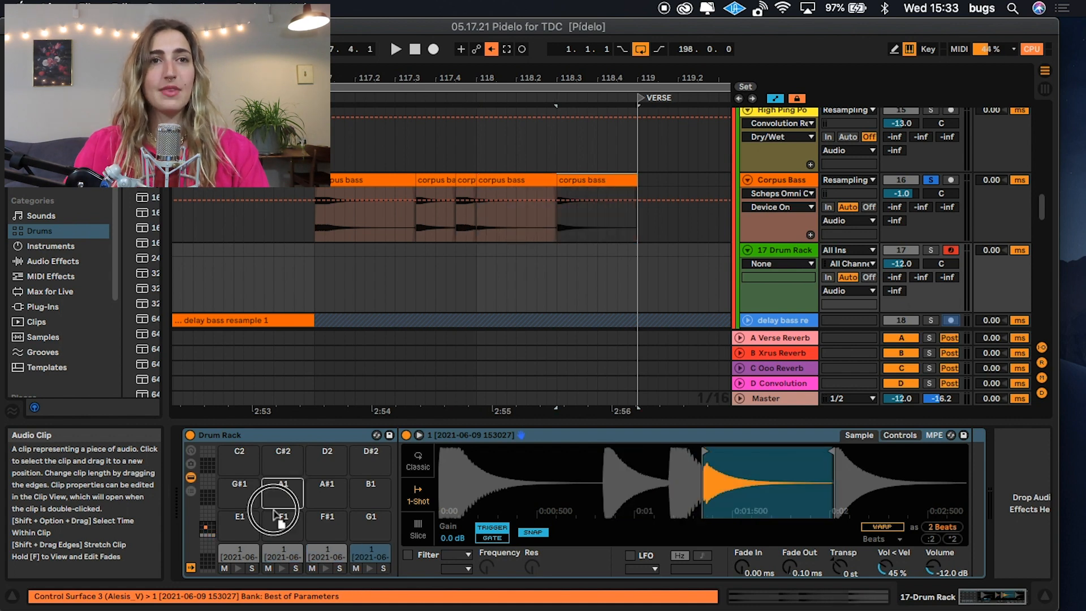
left_click(738, 440)
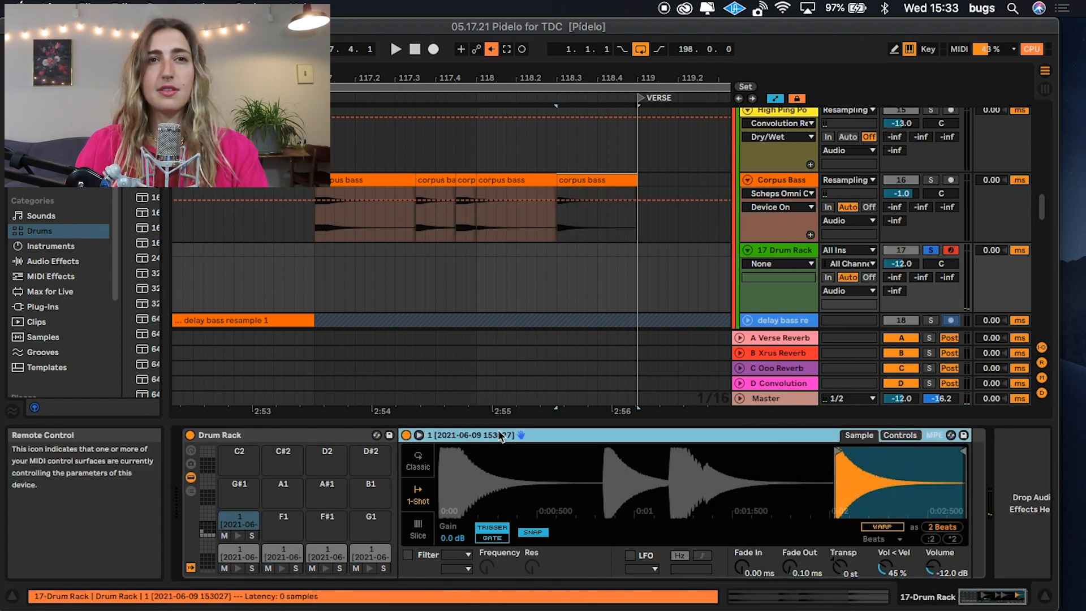
left_click(389, 436)
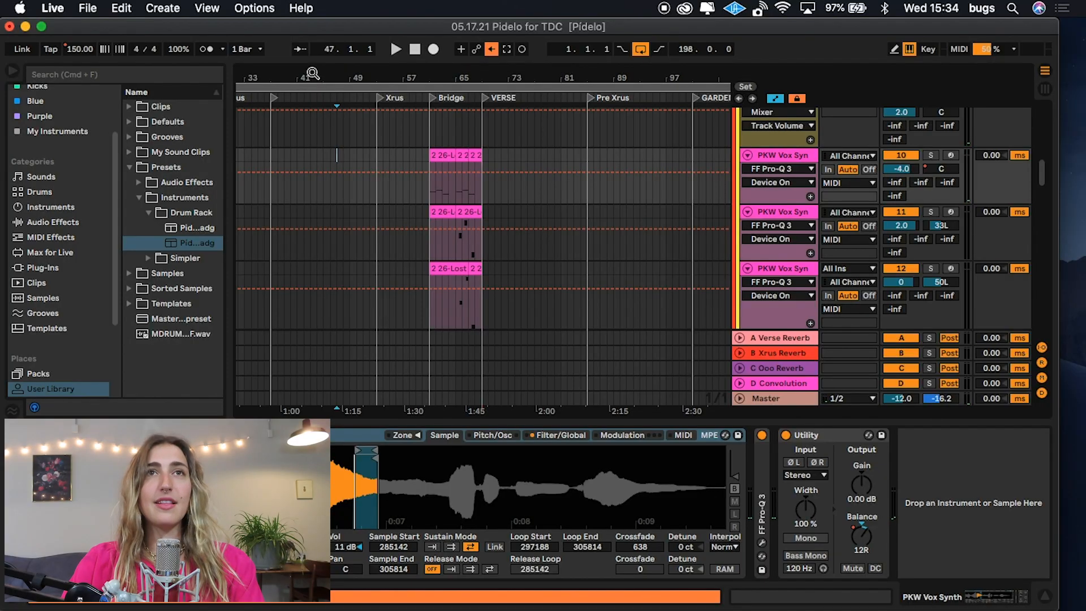
- Narrow the browser and examine the tracks from the Intro onward, from the bass tracks down to the cello and guitar tracks
left_click_drag(316, 76, 456, 104)
left_click_drag(228, 150, 177, 145)
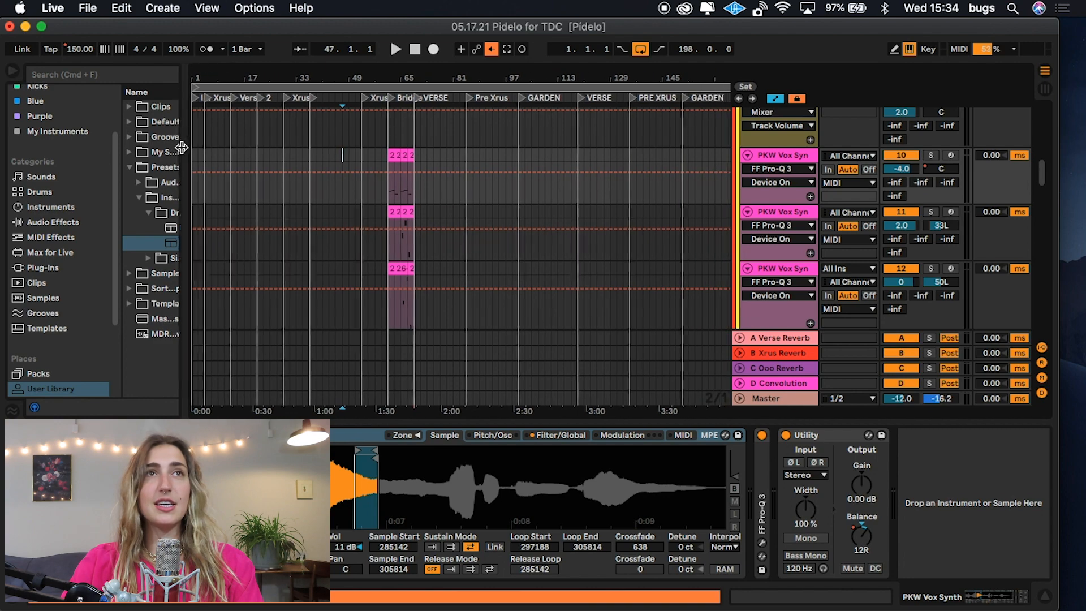
key("plus")
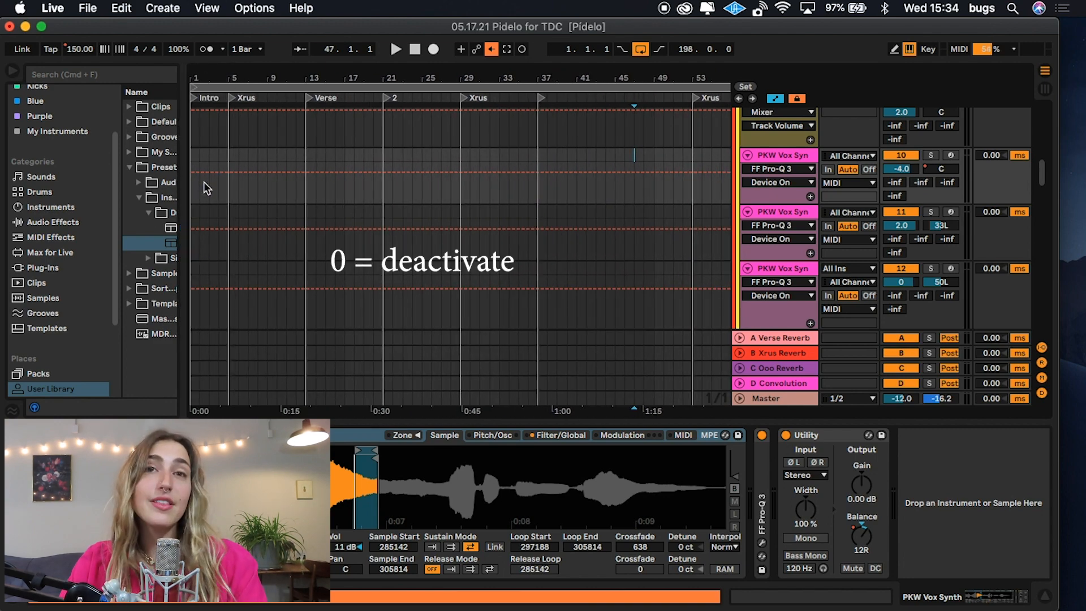
scroll(210, 192, "up", 10)
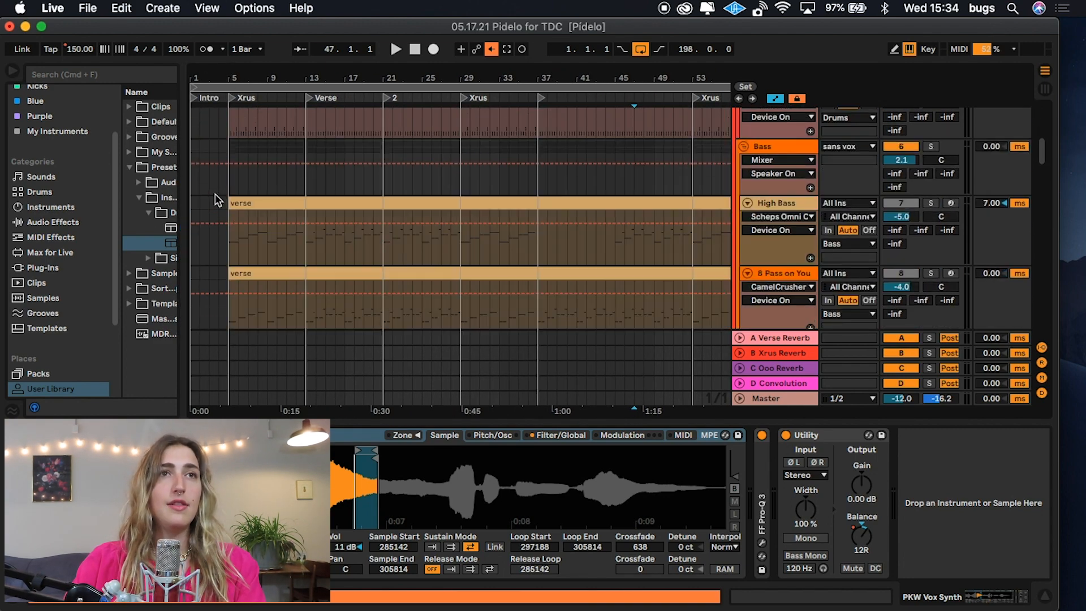
scroll(215, 200, "down", 15)
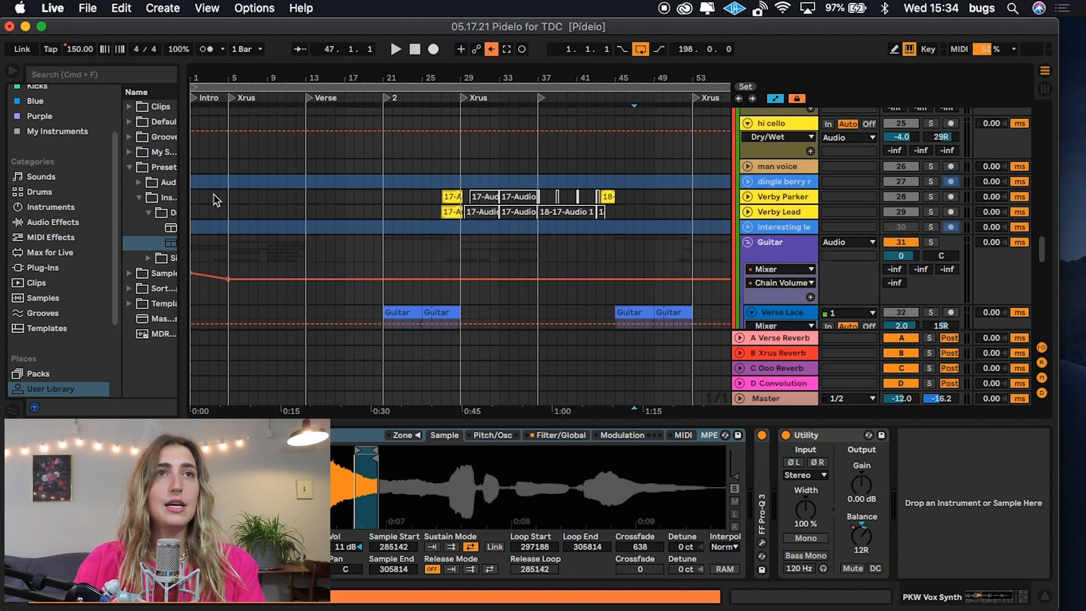
scroll(215, 200, "down", 5)
- Deactivate the original live guitar, mid cello, corpus bass and vocal parts throughout the arrangement
left_click(207, 249)
scroll(208, 249, "down", 2)
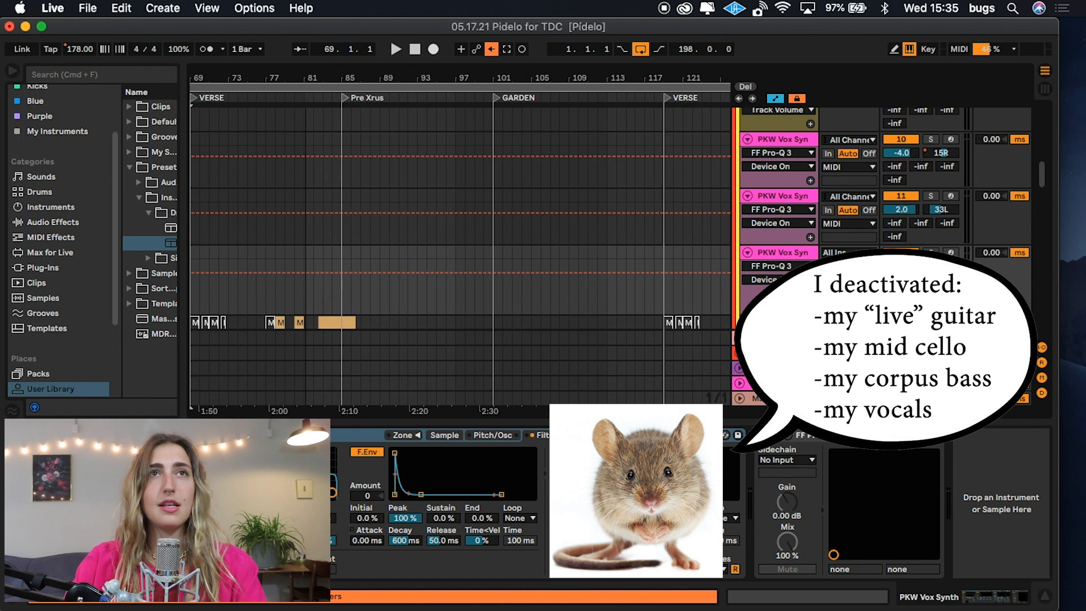
scroll(422, 283, "up", 10)
left_click(441, 202)
scroll(470, 221, "down", 10)
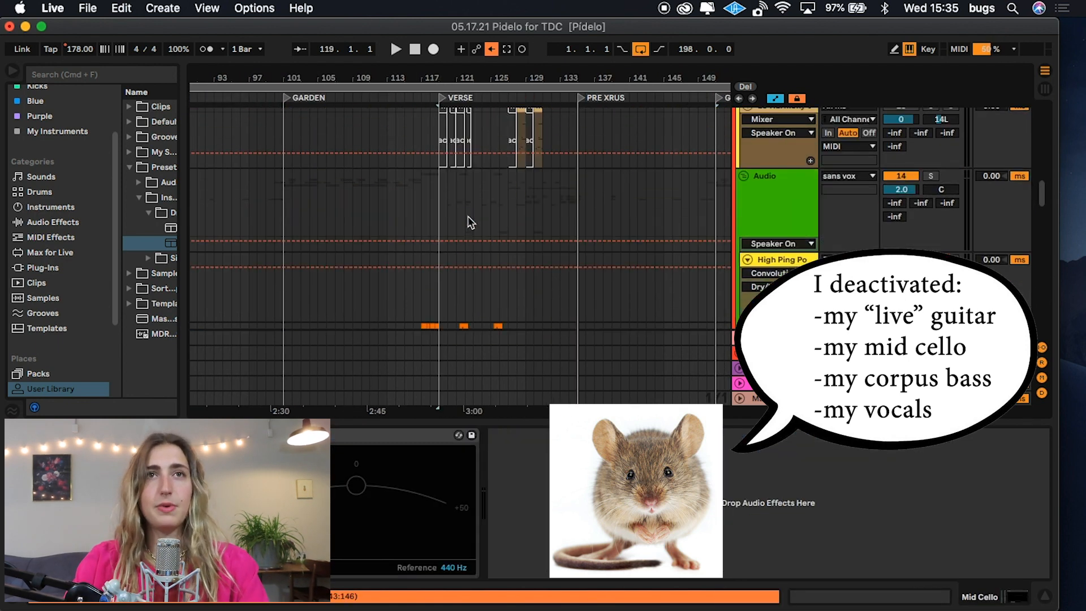
left_click_drag(237, 257, 253, 258)
key("0")
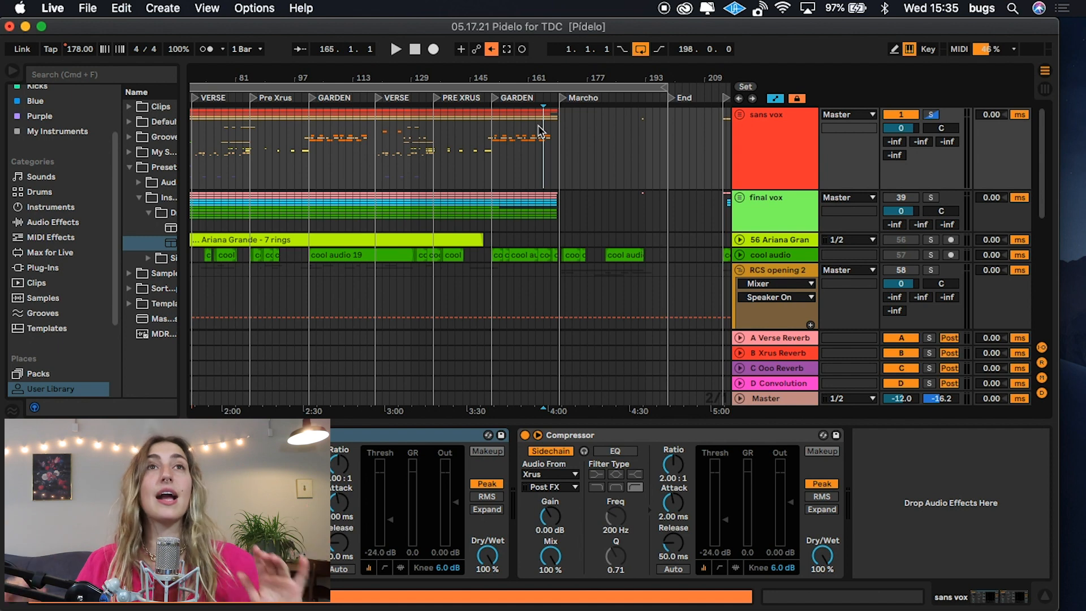
- Select the whole song from bar 1 up to the End marker and open the audio export settings
scroll(423, 102, "down", 5)
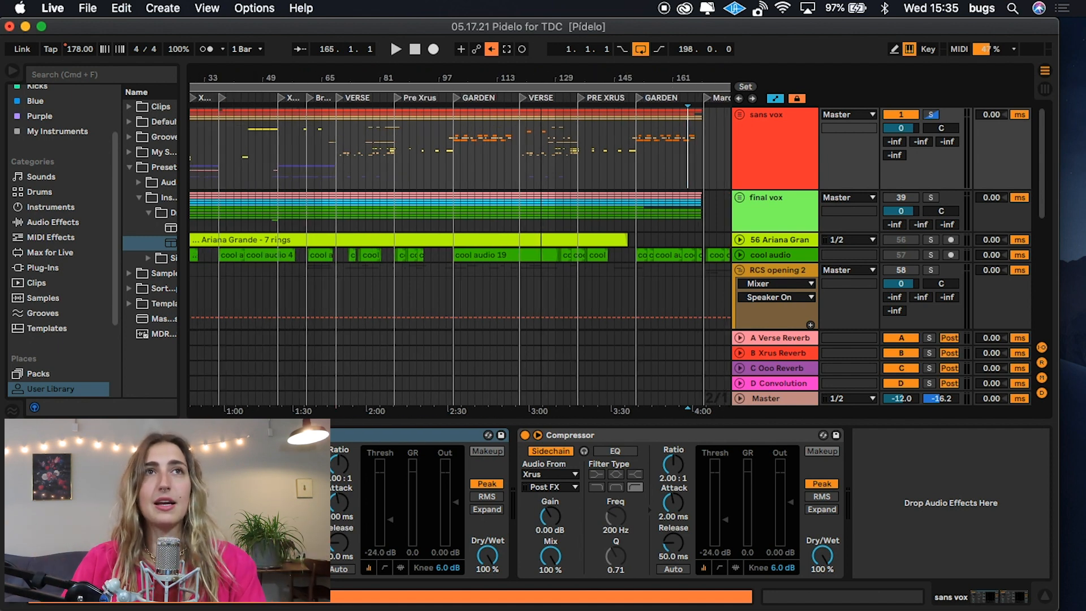
left_click(424, 88)
left_click(87, 8)
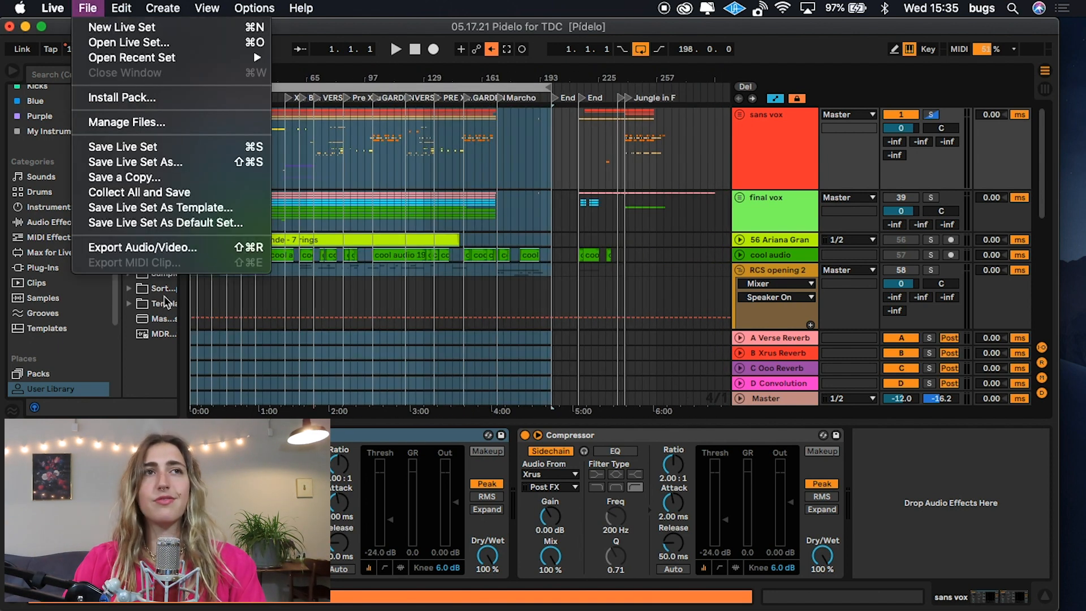
left_click(153, 247)
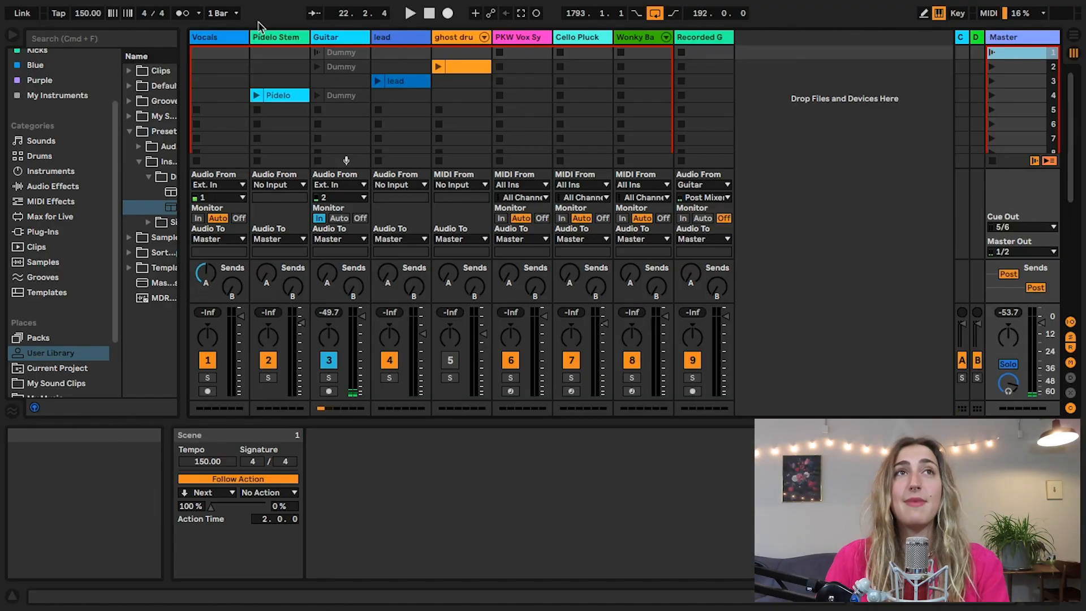
- Unfold the TDC Vocal Chain on the Vocals track and examine the EQ curve in its FF Pro-Q 3
left_click(220, 41)
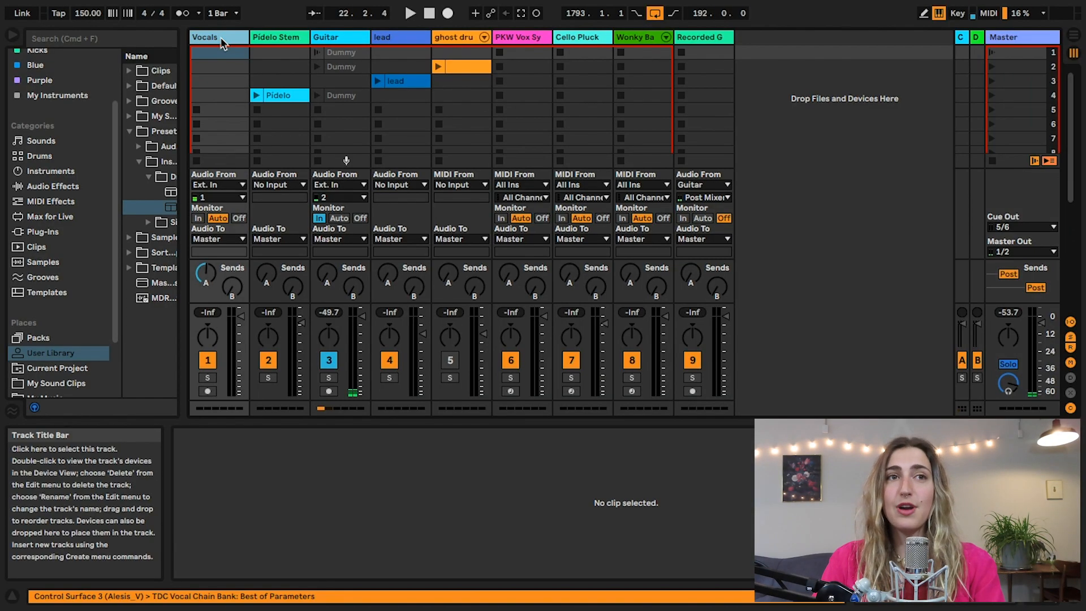
double_click(235, 42)
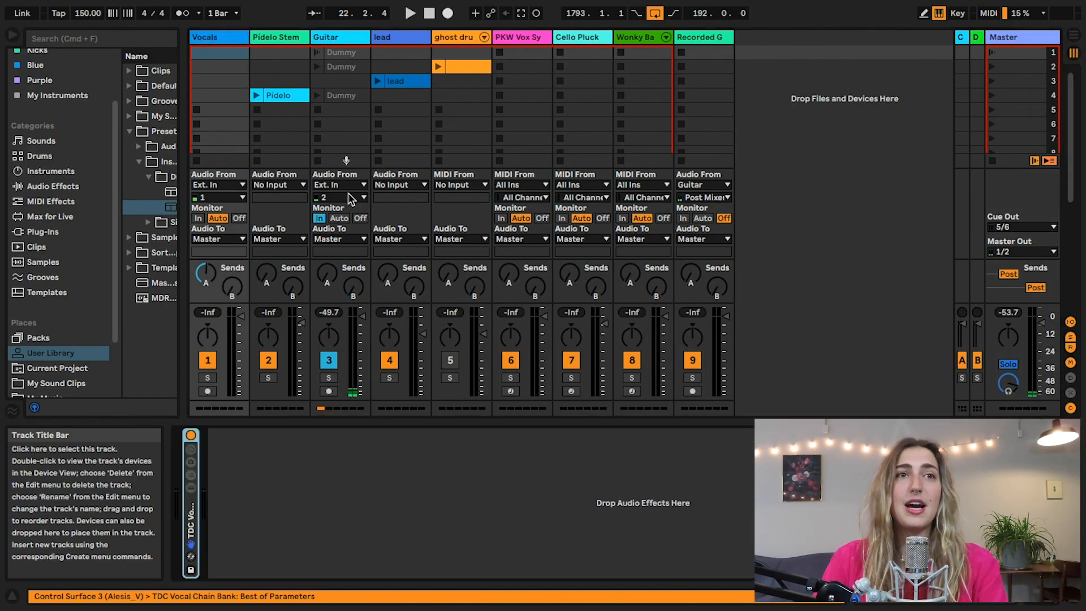
double_click(195, 516)
left_click(348, 526)
double_click(401, 503)
left_click_drag(0, 34, 424, 51)
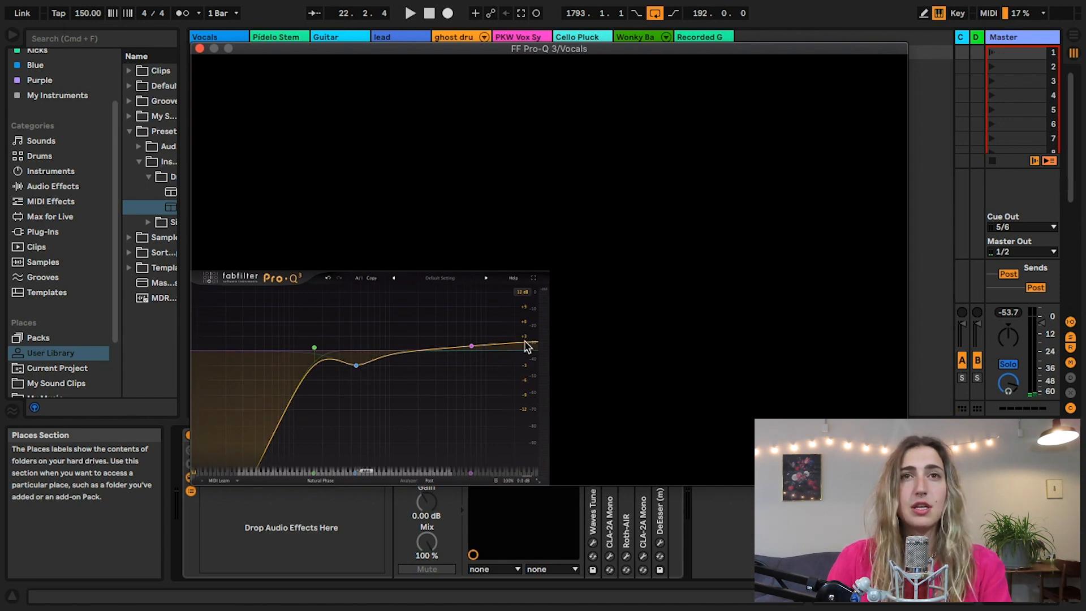
left_click(198, 49)
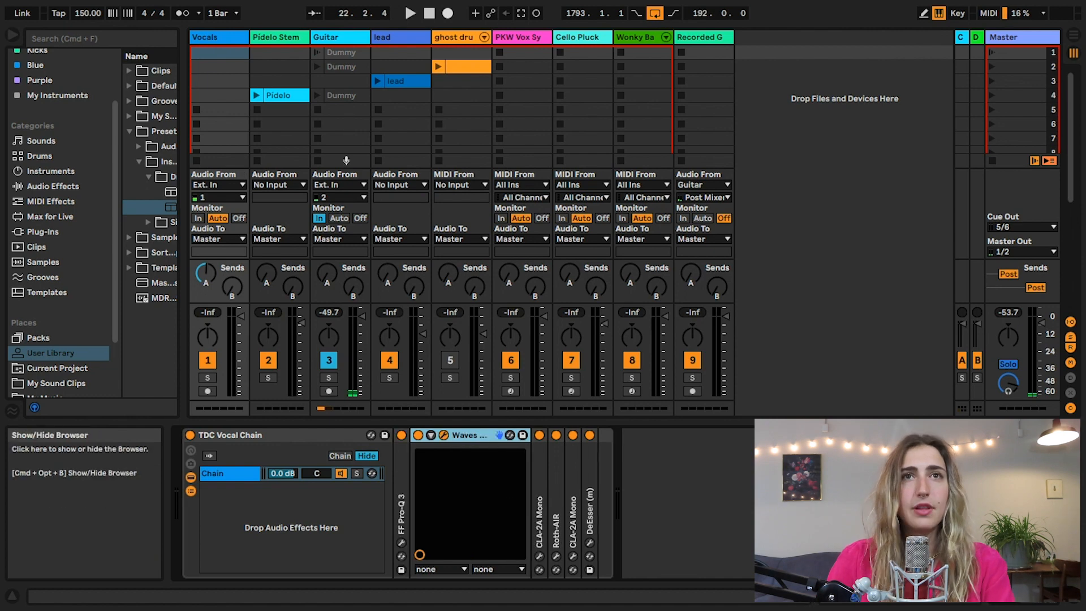
- Examine the first CLA-2A Mono compressor and the Roth-AIR settings in the TDC Vocal Chain
left_click_drag(0, 34, 458, 66)
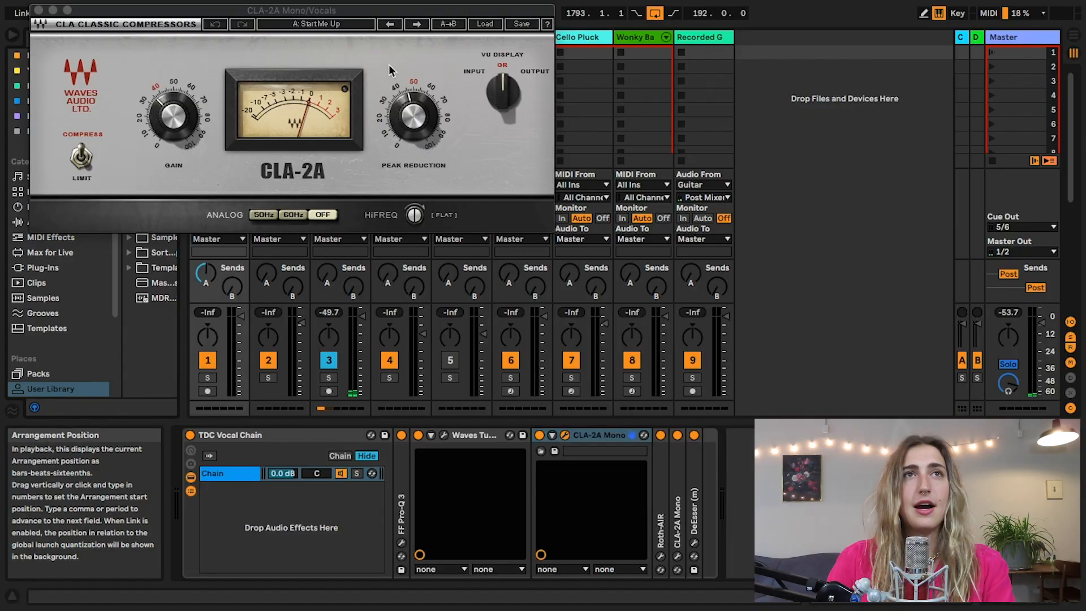
double_click(662, 481)
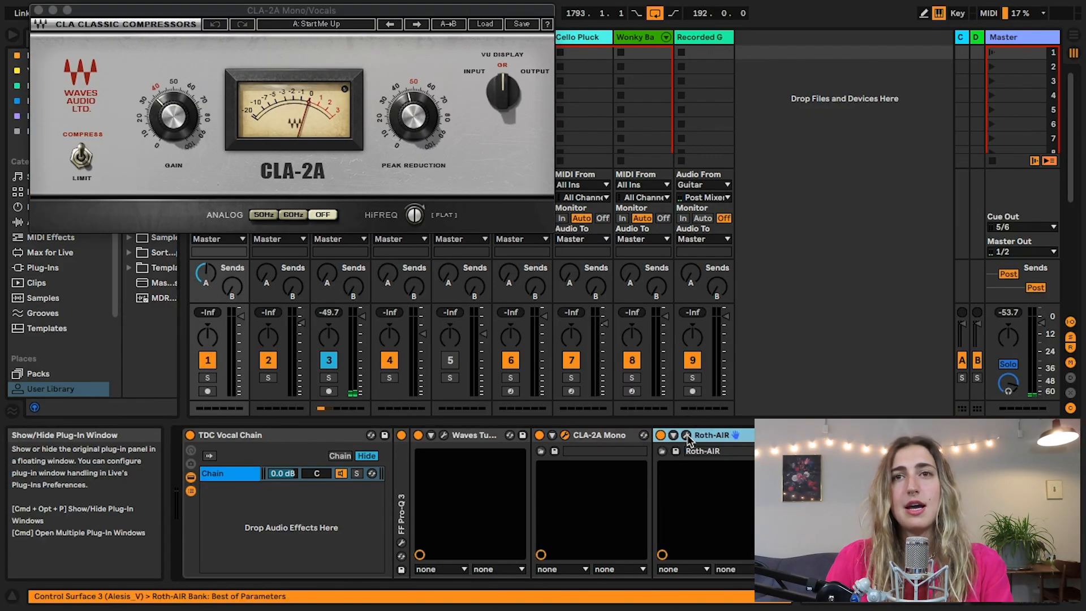
left_click(687, 435)
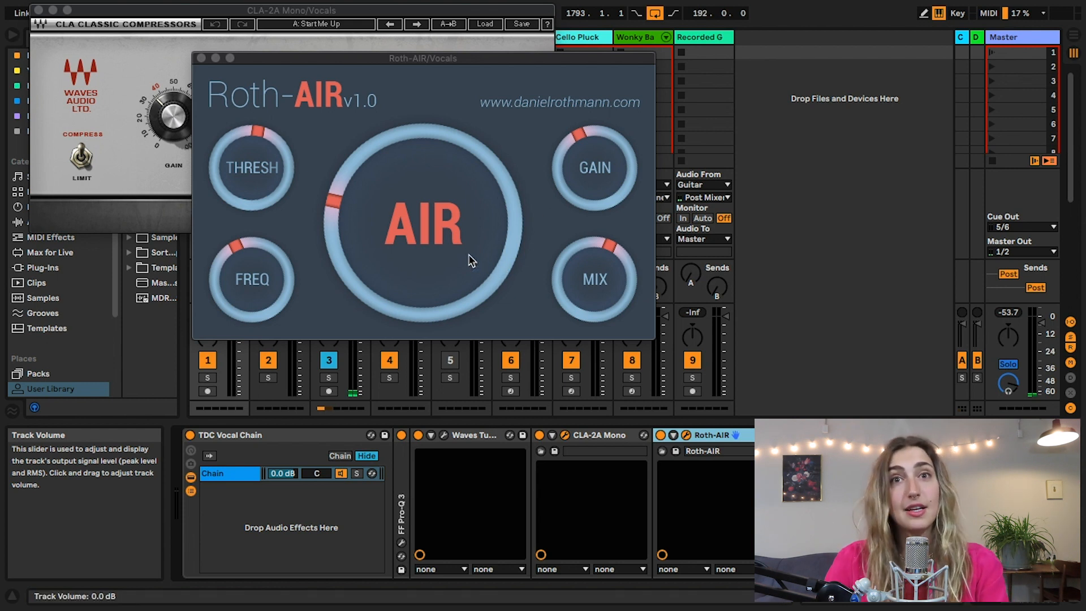
left_click(201, 59)
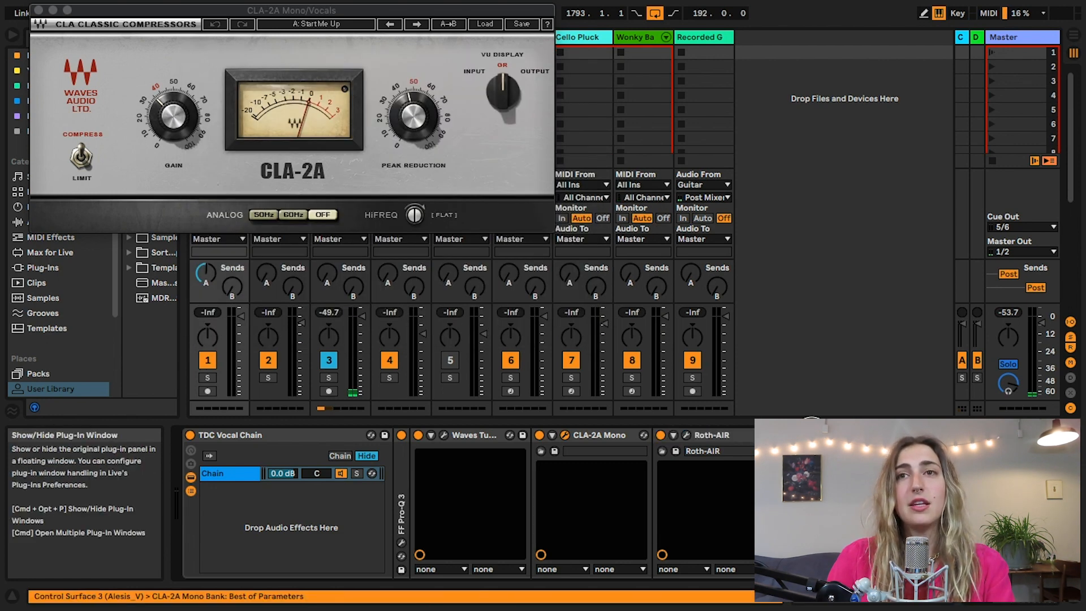
- Examine the remaining CLA-2A Mono and DeEsser settings in the vocal chain, leaving no plug-in window open
left_click(565, 435)
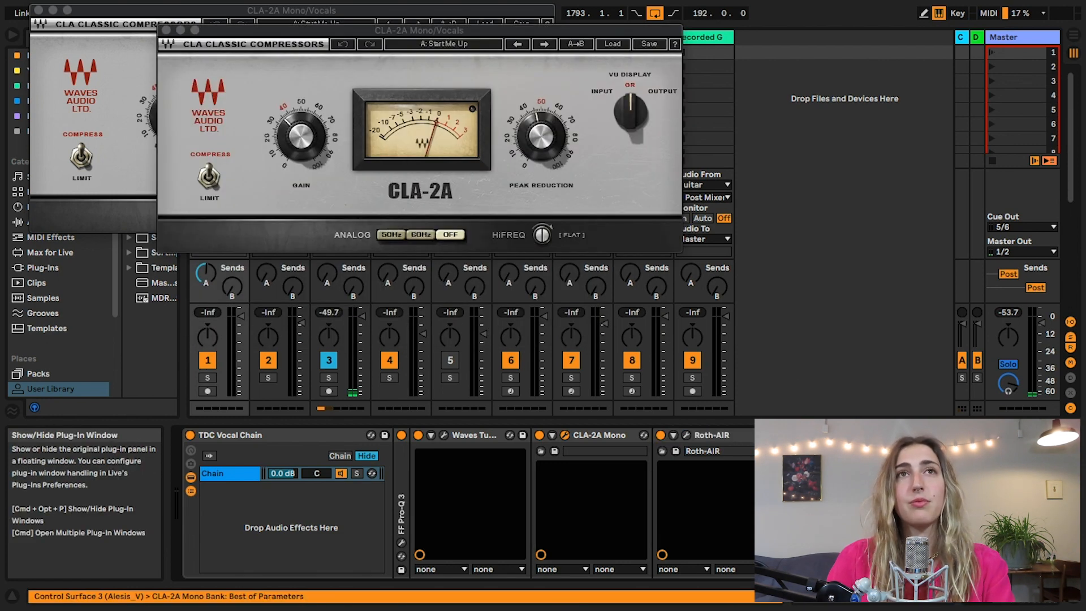
left_click(39, 9)
left_click(166, 30)
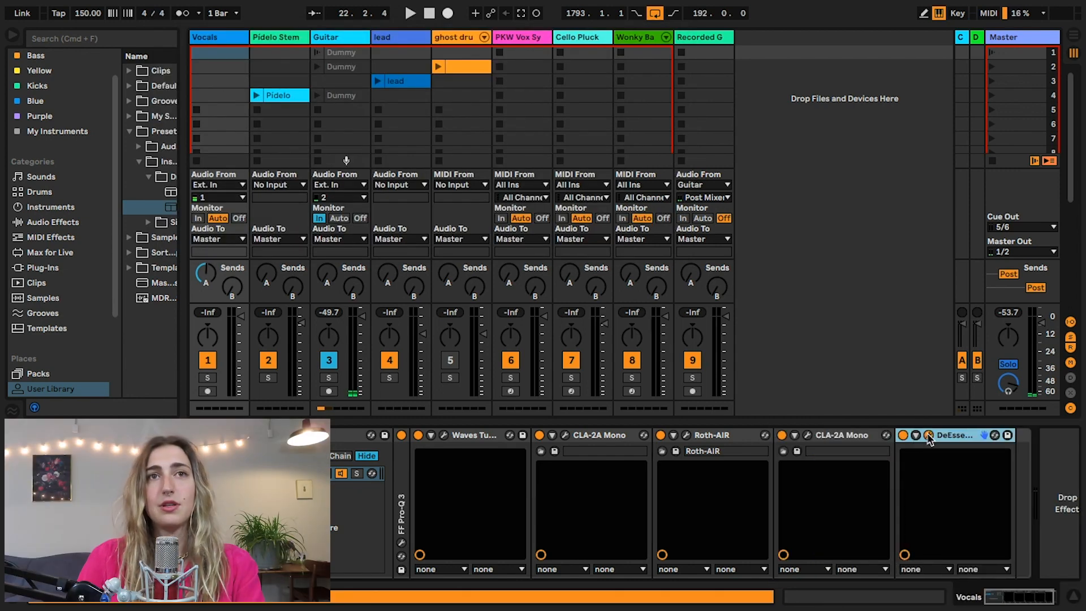
key("super+alt+p")
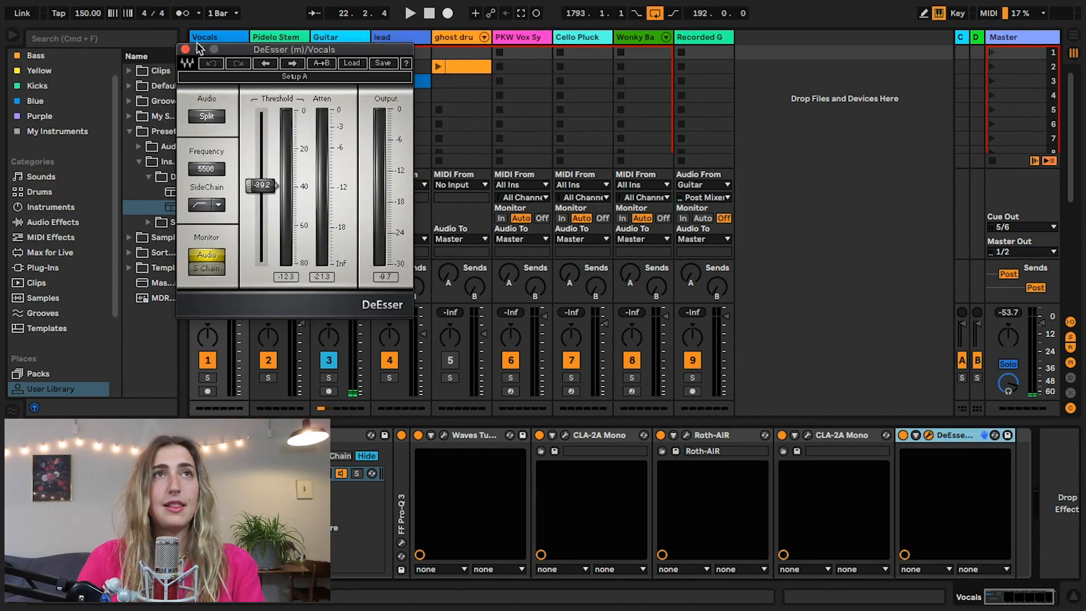
left_click(185, 51)
- Inspect the Pidelo clip on the Pidelo Stem track and show the Guitar track's device chain
left_click(284, 37)
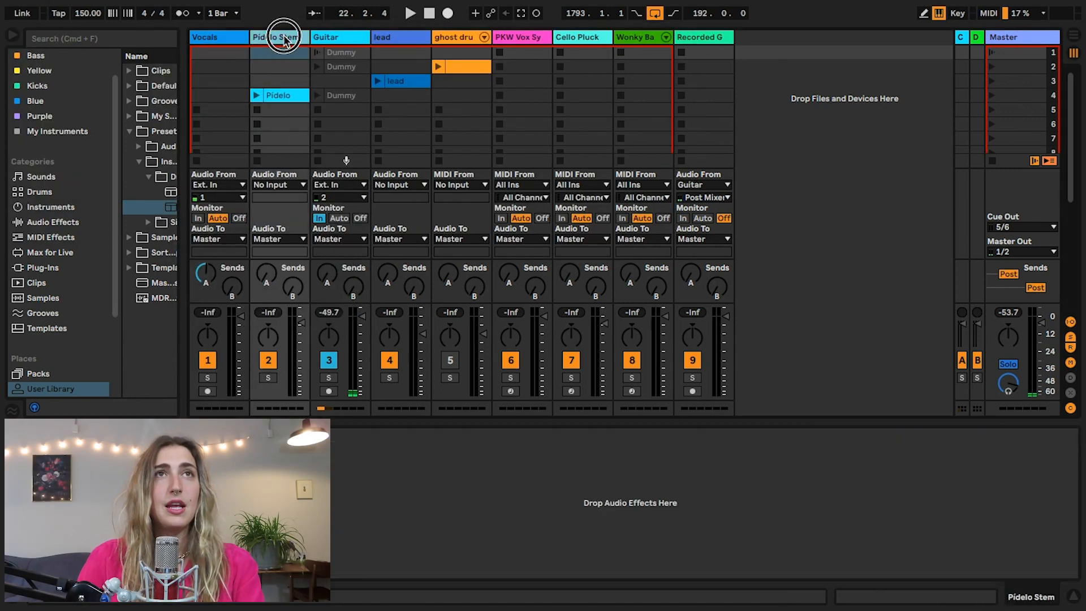
left_click(286, 95)
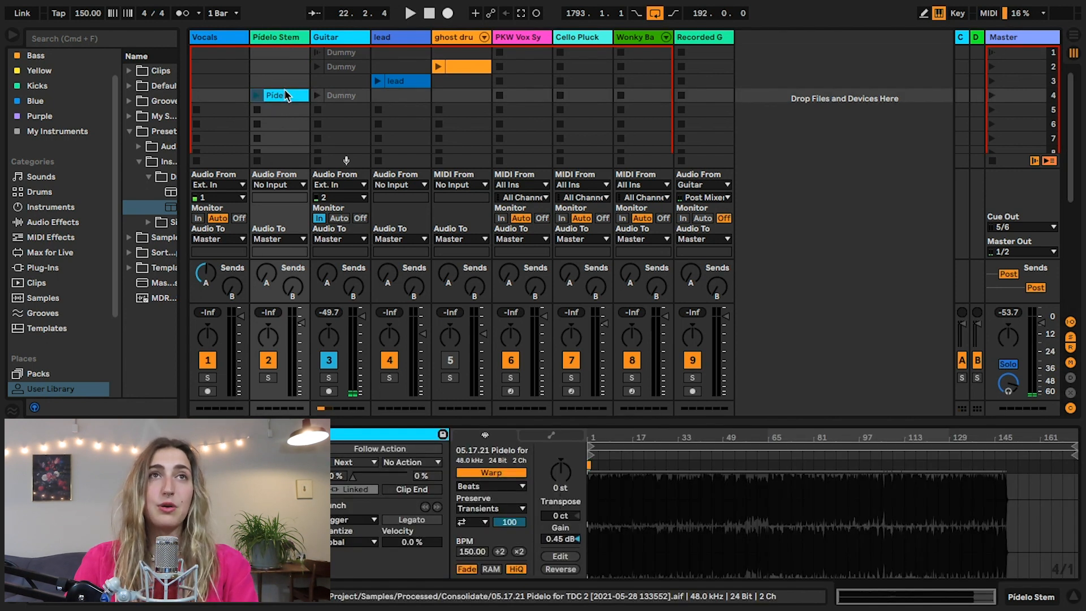
left_click(331, 36)
left_click(332, 144)
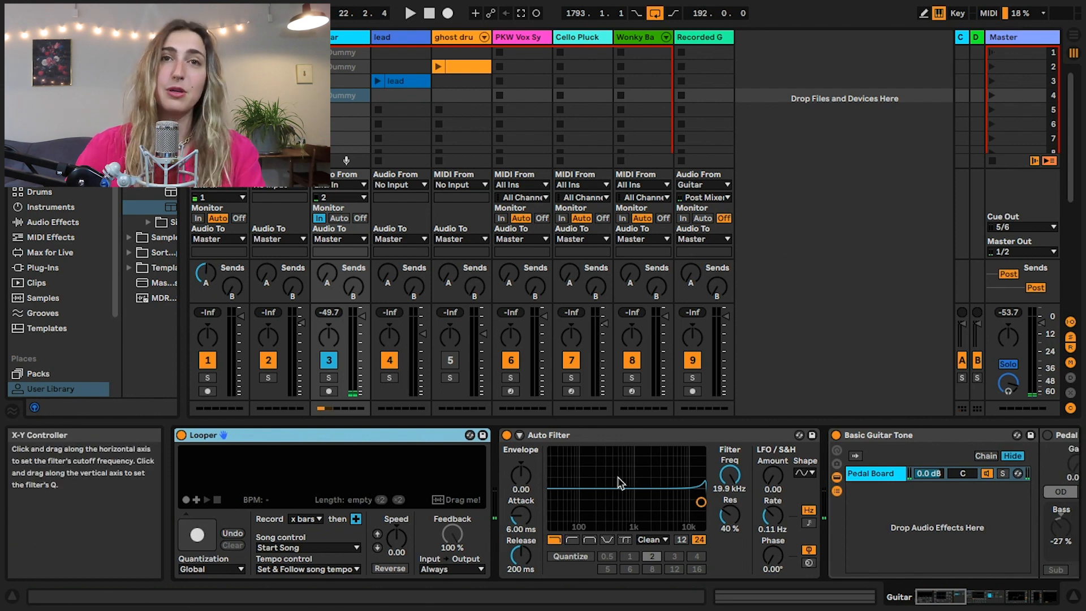
- Examine the Guitar track's Amp and the 2 x 12, 4 x 10 and Dry chains of its Audio Effect Rack
scroll(778, 476, "right", 3)
scroll(783, 476, "right", 5)
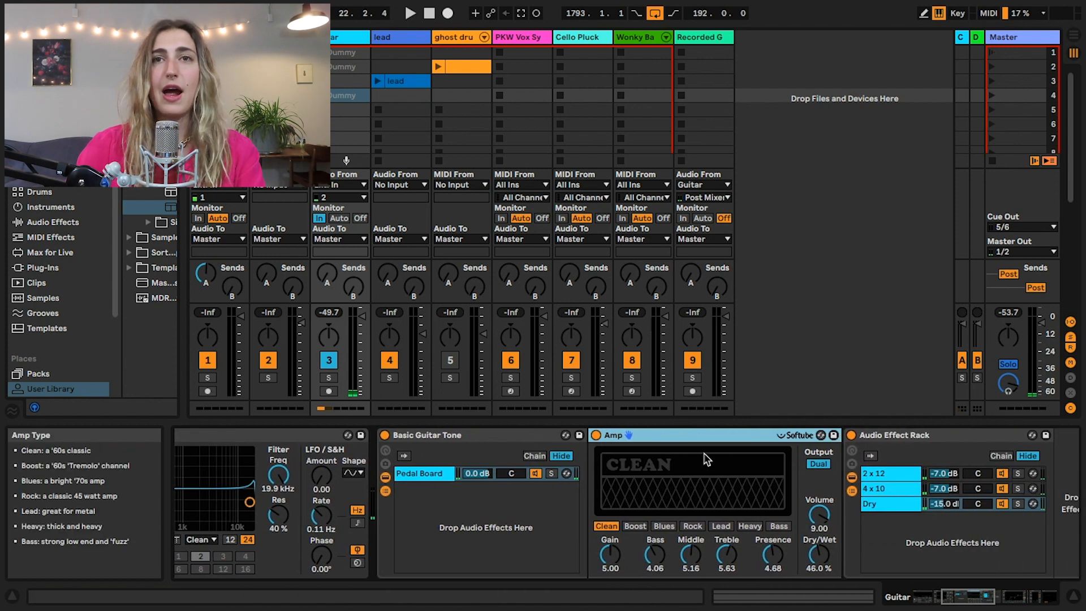
left_click(909, 441)
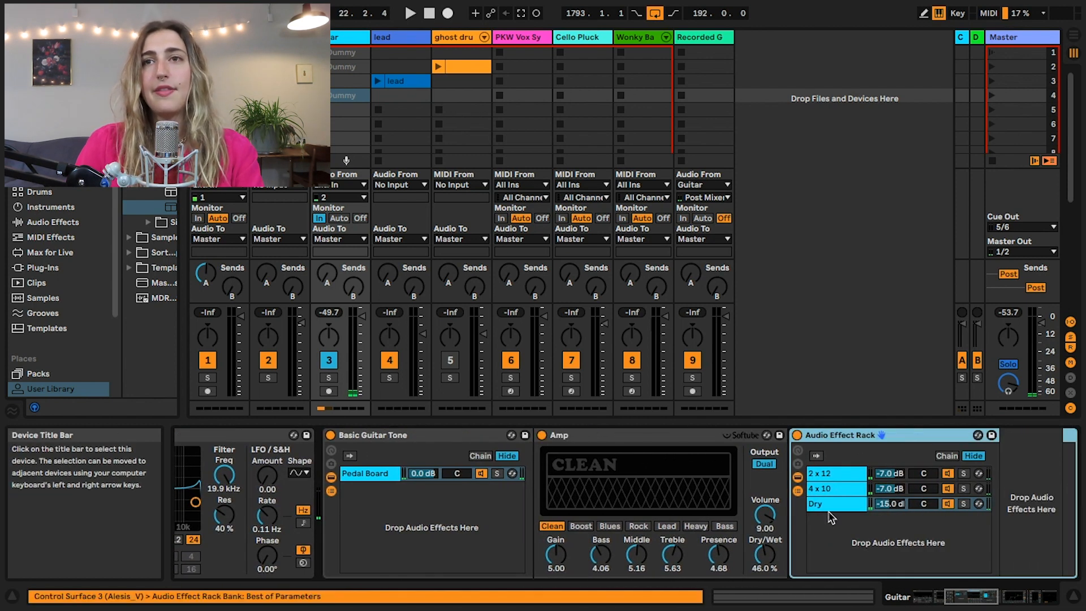
left_click(830, 490)
left_click(828, 503)
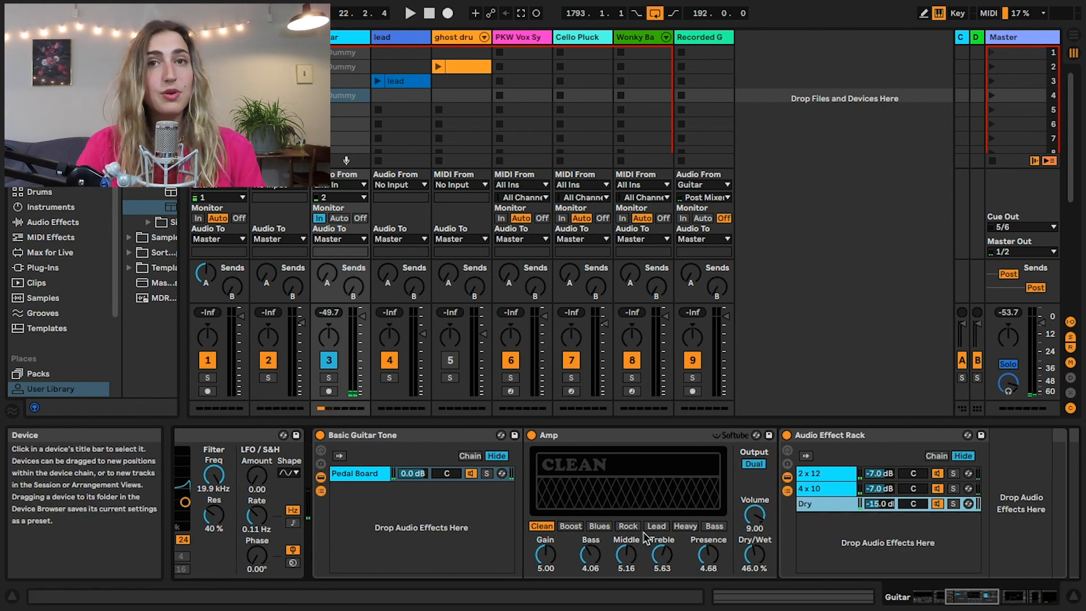
- Examine the Guitar track's EQ Eight and unfold its Dry Wet Convolution Reverb rack
scroll(792, 481, "right", 5)
scroll(905, 485, "right", 6)
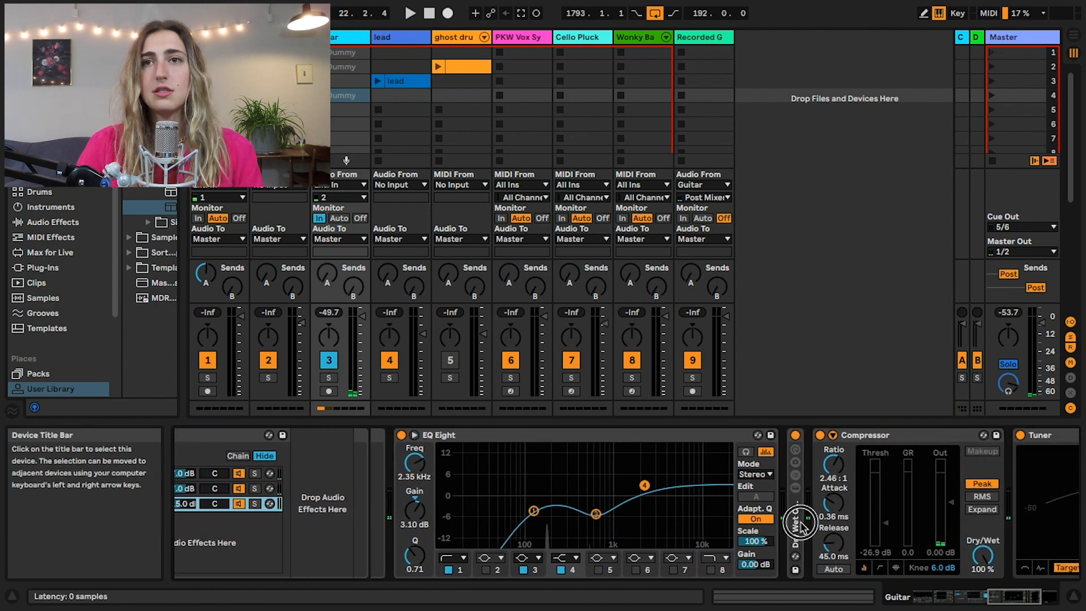
double_click(798, 526)
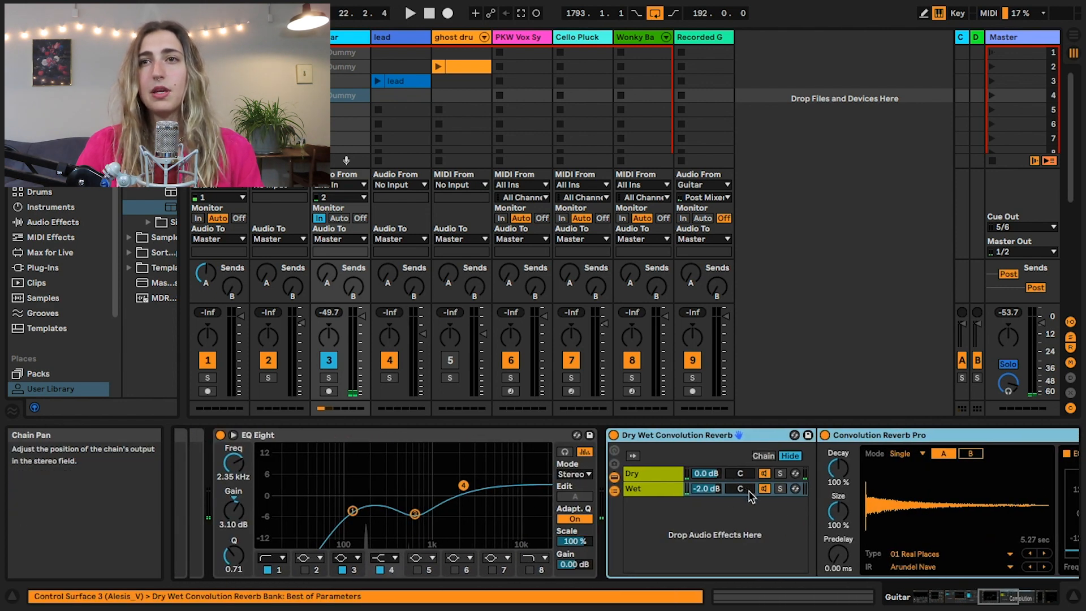
- Inspect the sidechain settings of the Compressor just before the Guitar track's Tuner and fold the Compressor
scroll(742, 487, "right", 4)
scroll(382, 509, "right", 8)
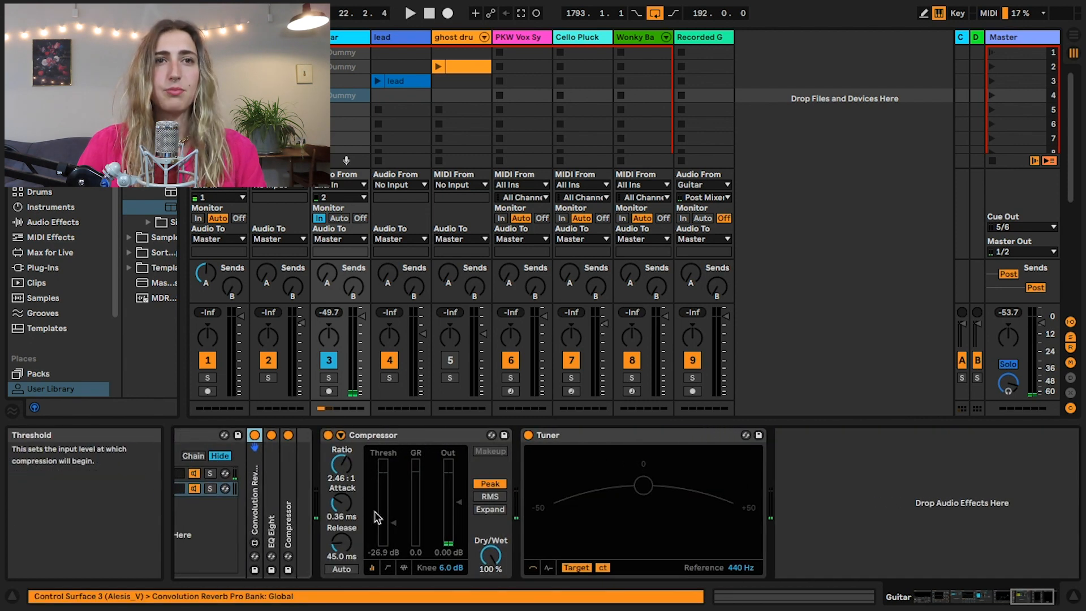
left_click(341, 435)
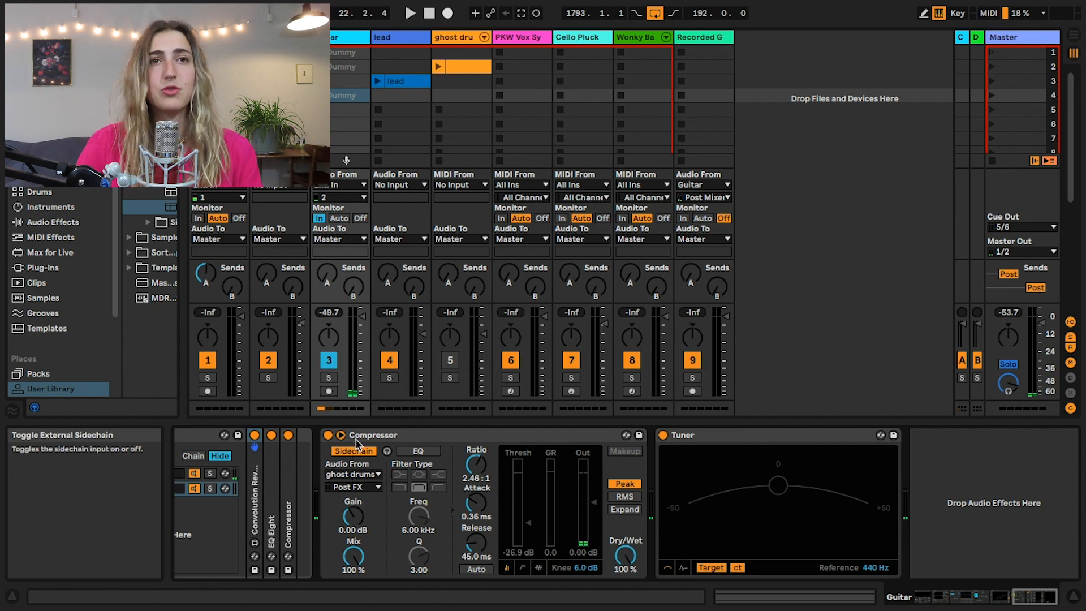
double_click(386, 437)
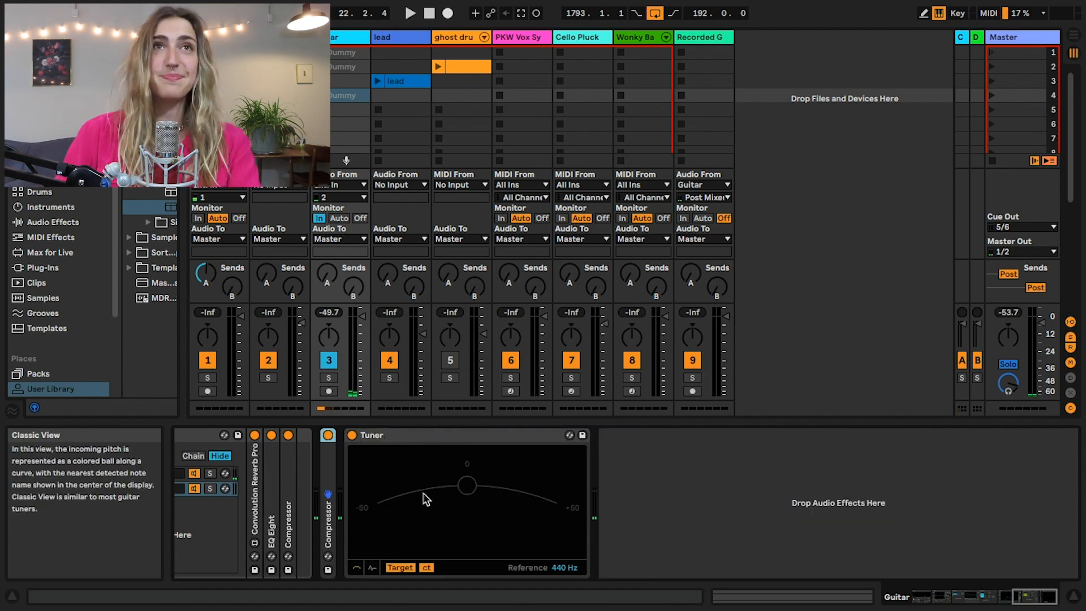
- Play the lead clip and inspect the Reverb Dry/Wet envelope of the ghost drums clip
left_click(403, 38)
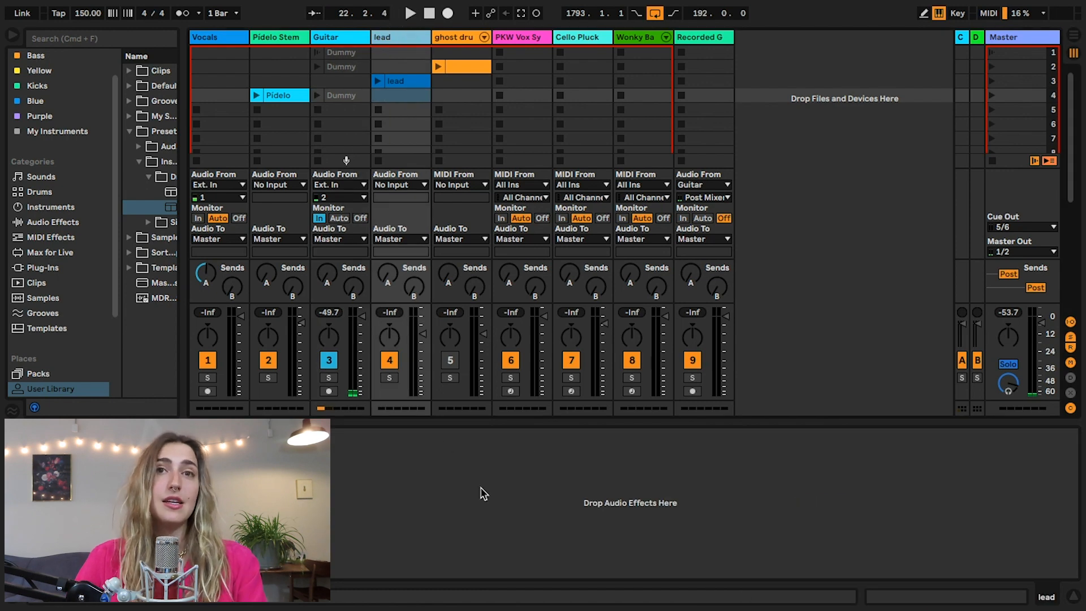
left_click(378, 80)
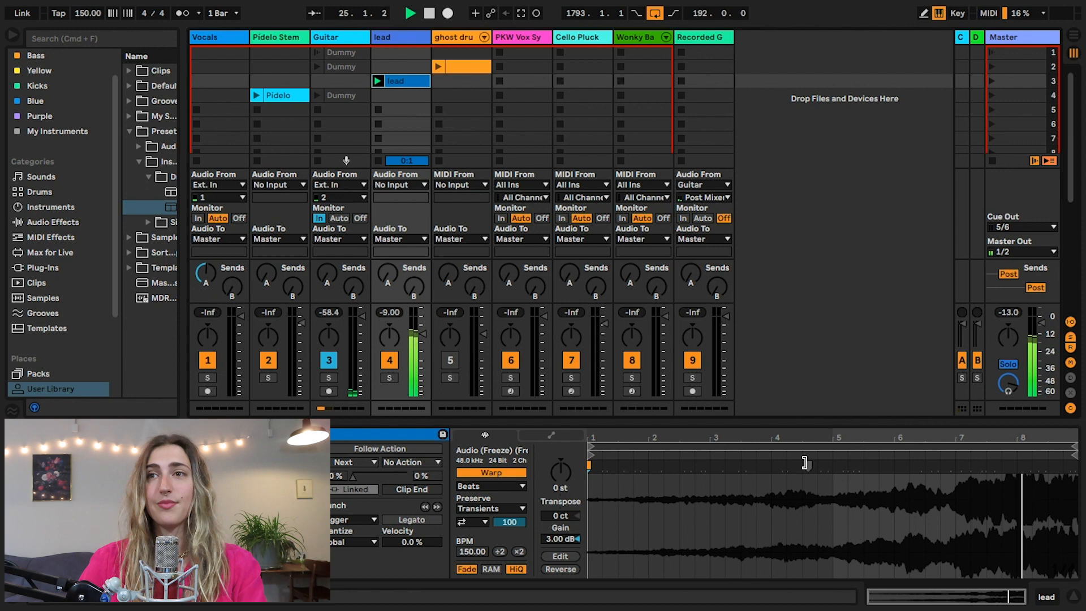
left_click(461, 66)
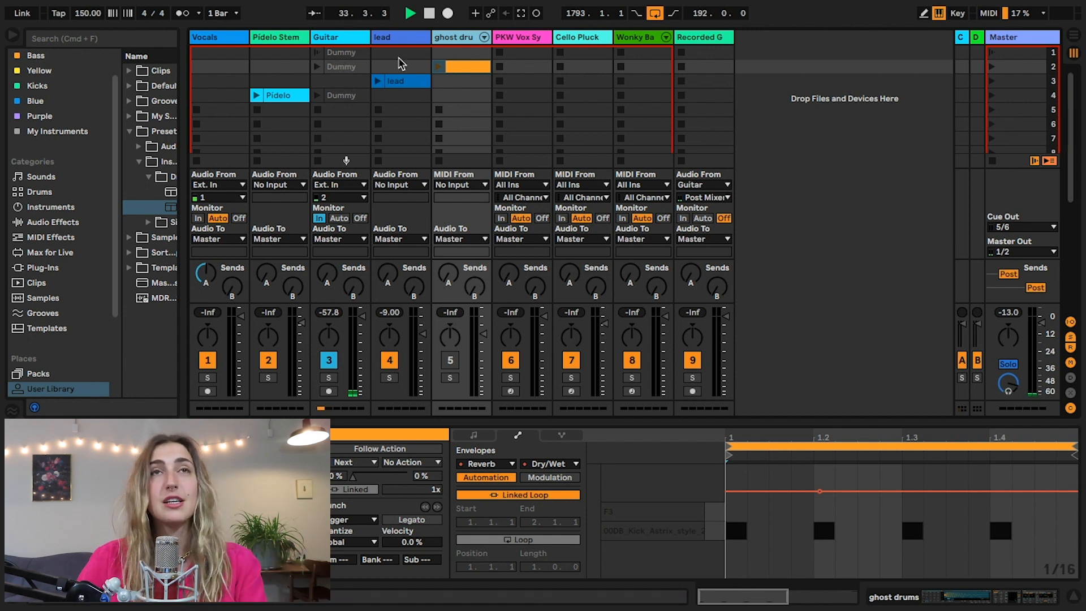
- Review and audition the PKW Vox Synth, Cello Pluck and Wonky Bass instrument tracks
left_click(521, 39)
left_click(577, 39)
left_click(651, 40)
left_click(577, 41)
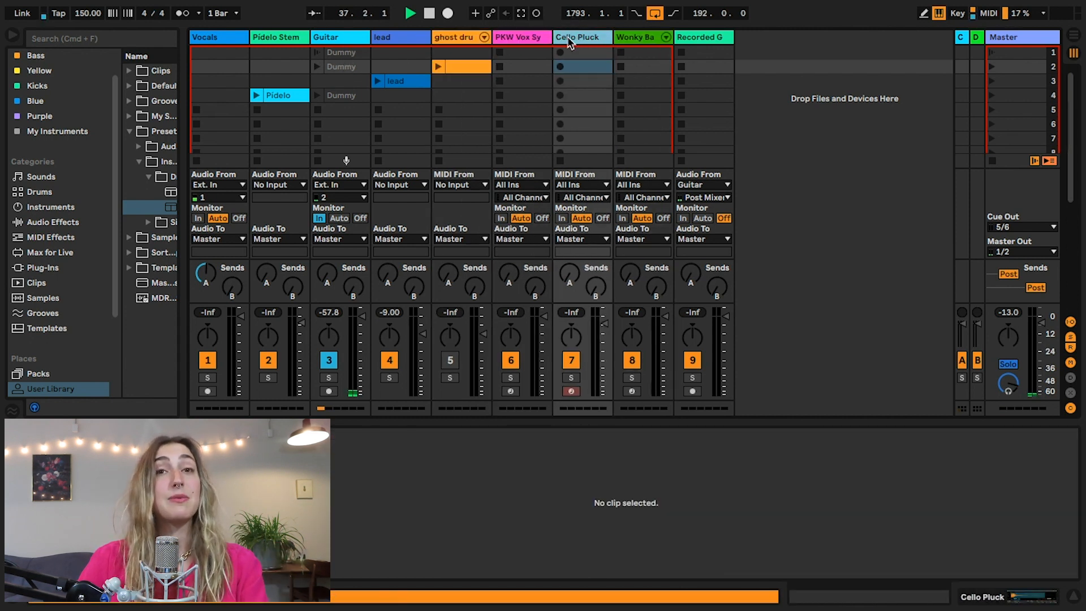
left_click(536, 35)
double_click(529, 37)
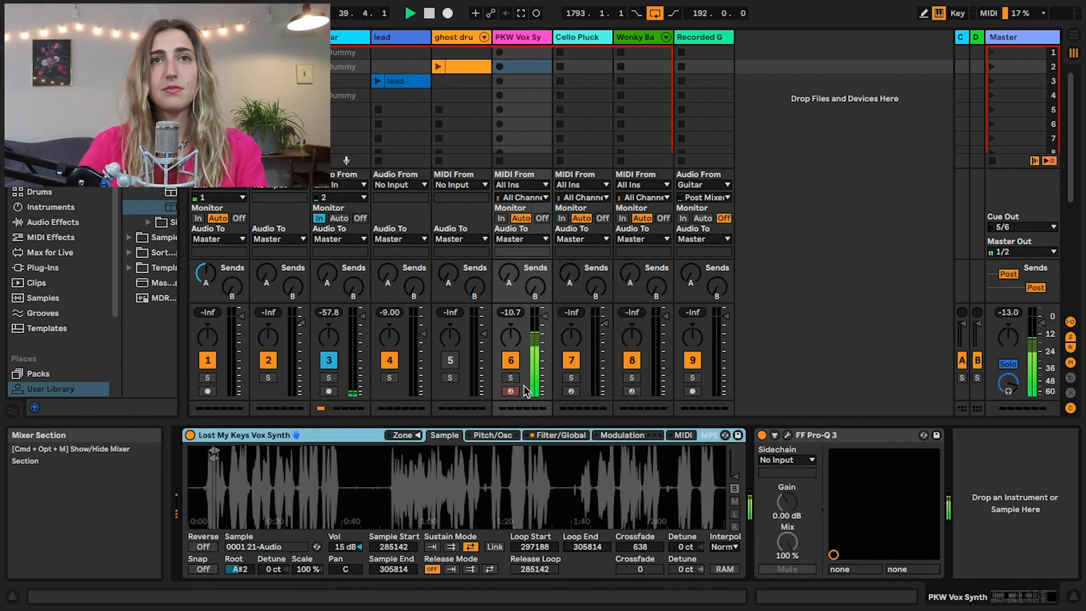
left_click(583, 399)
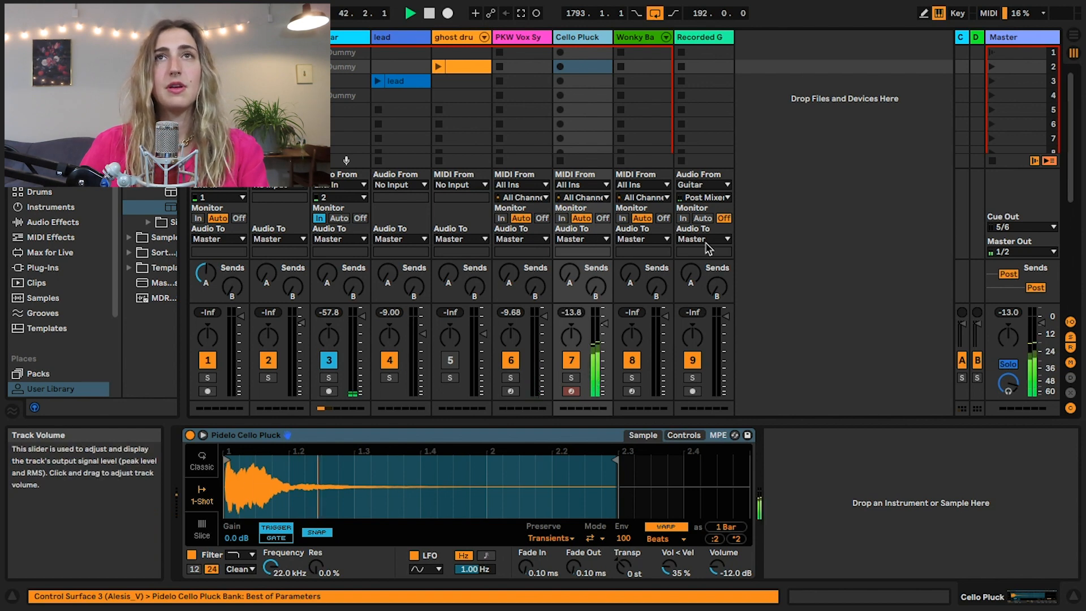
left_click(639, 66)
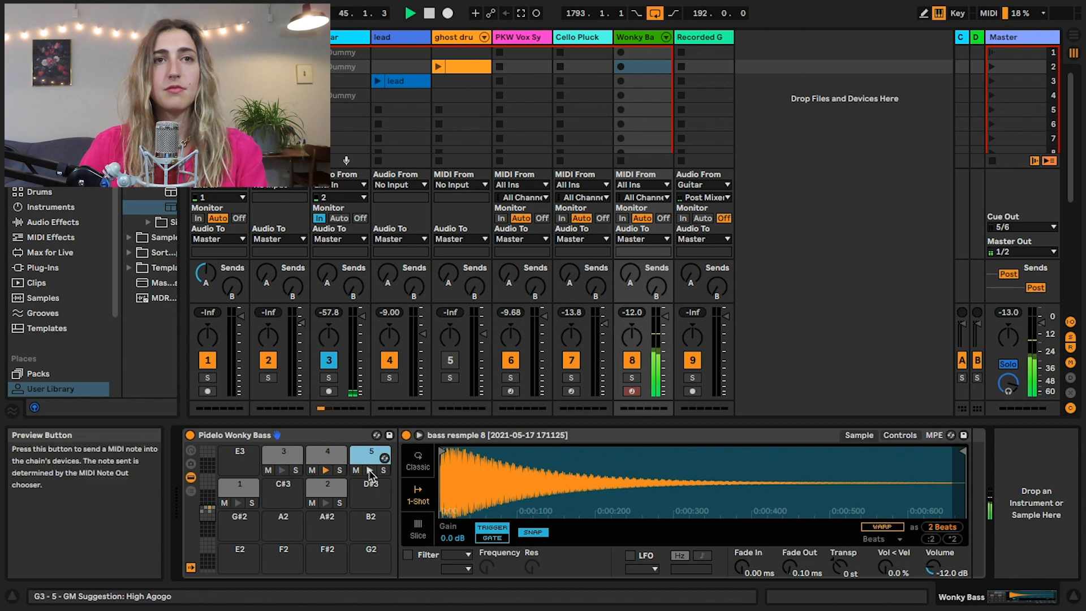
- Review the Recorded Guitar, Guitar and Vocals tracks and check the Guitar track's external input channel options
left_click(705, 43)
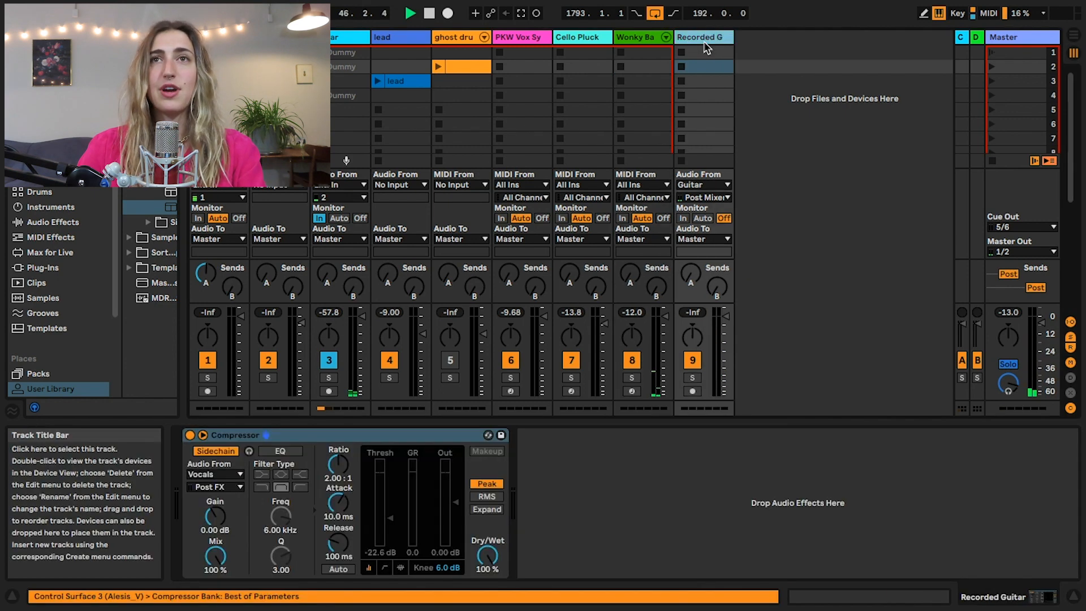
left_click(340, 37)
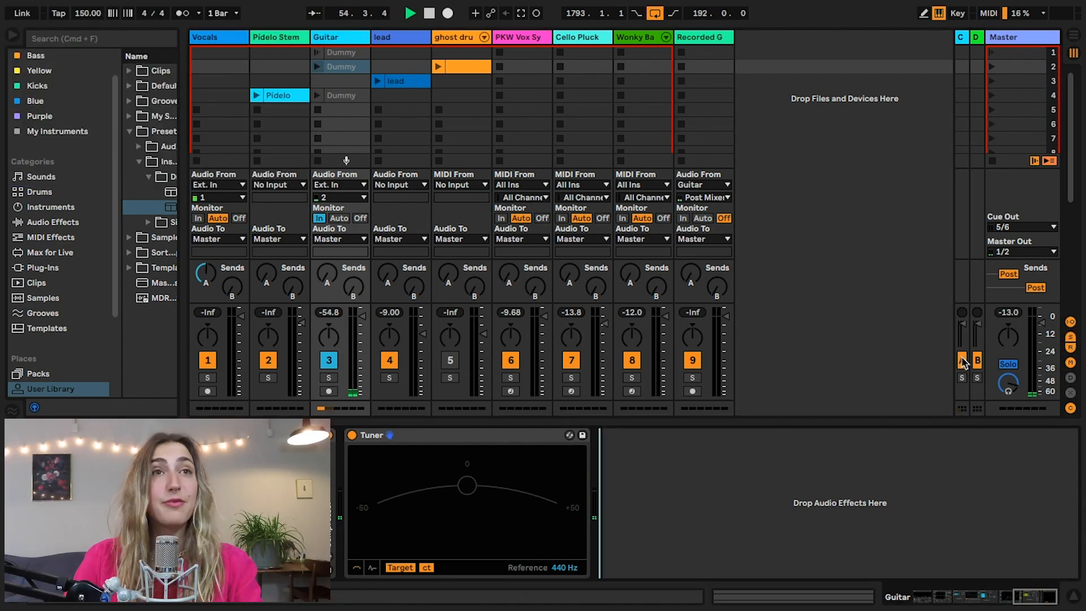
left_click(212, 37)
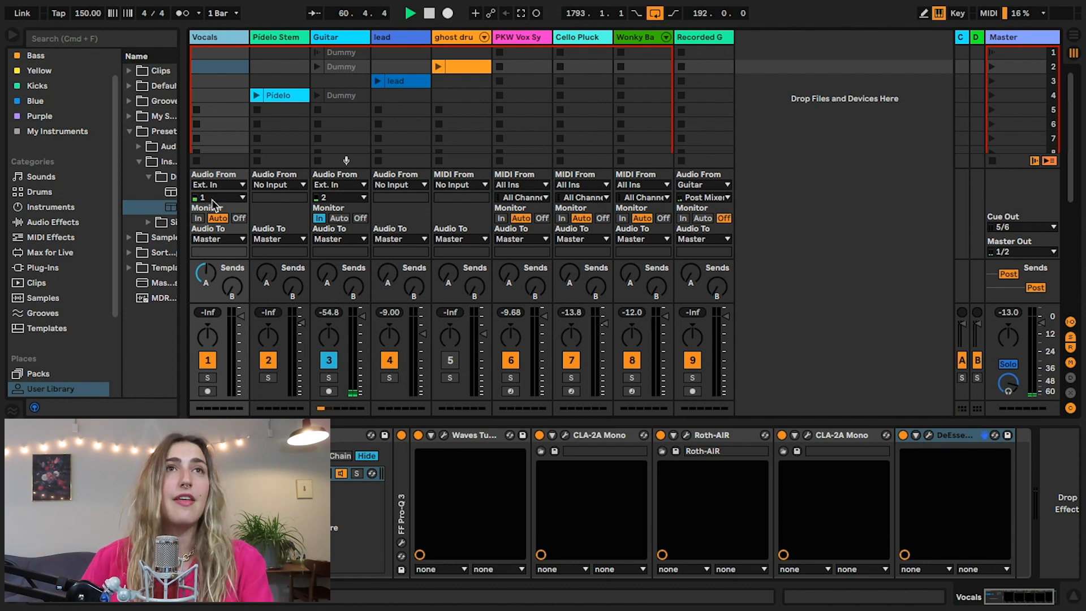
left_click(338, 198)
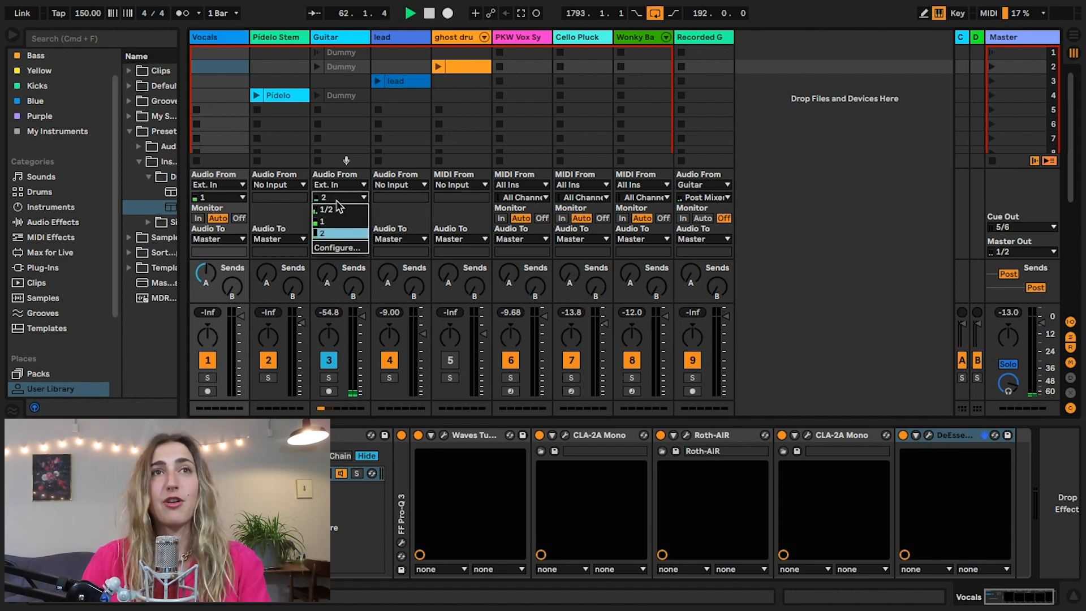
left_click(341, 205)
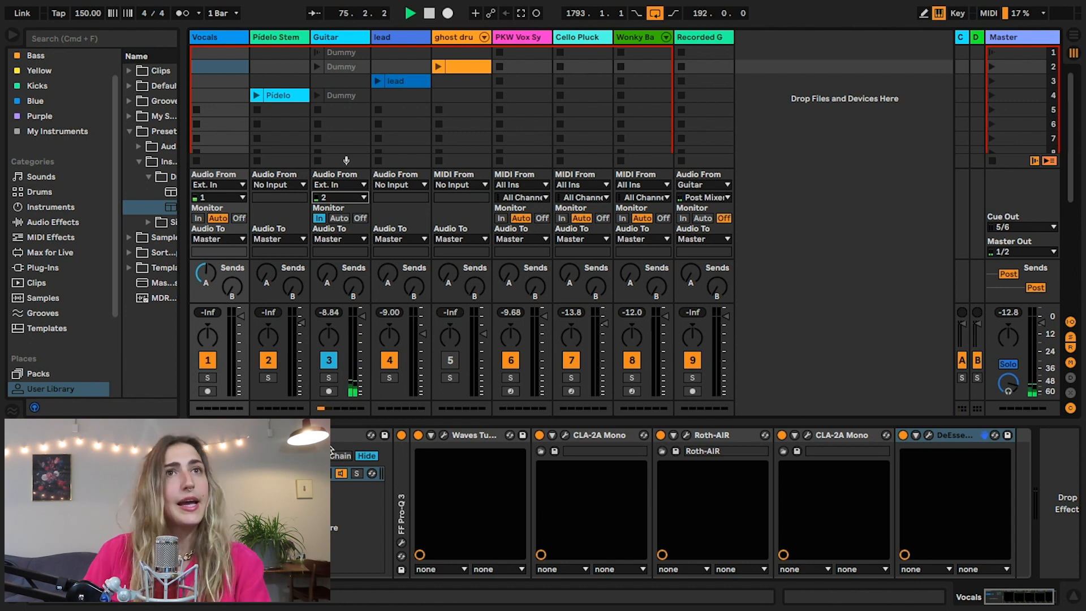
- Try Auto monitoring on the Guitar track with record arm on and off, and return monitoring to In
left_click(339, 218)
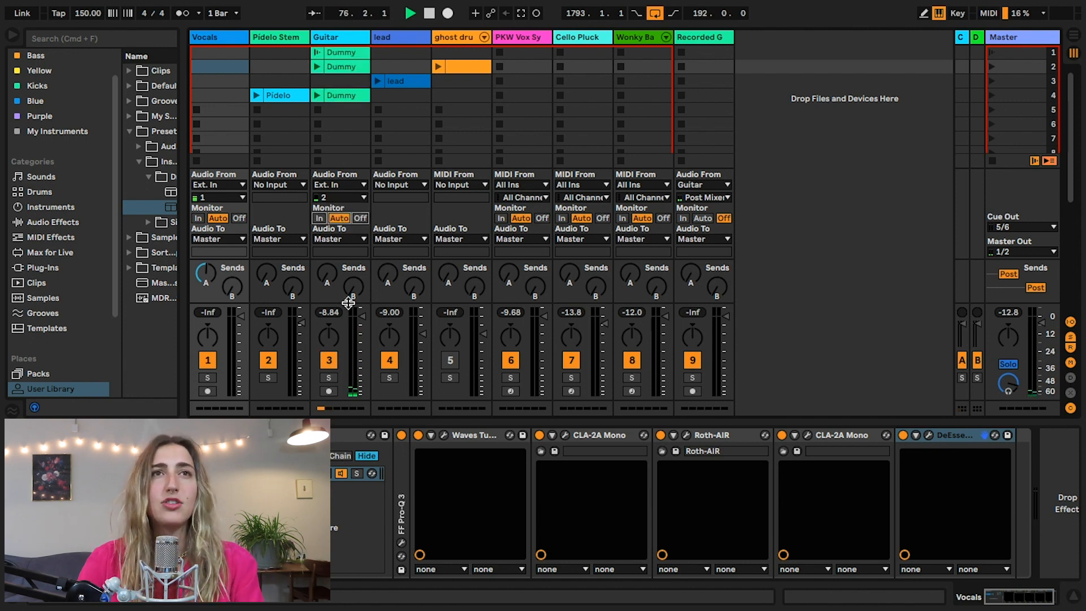
left_click(328, 391)
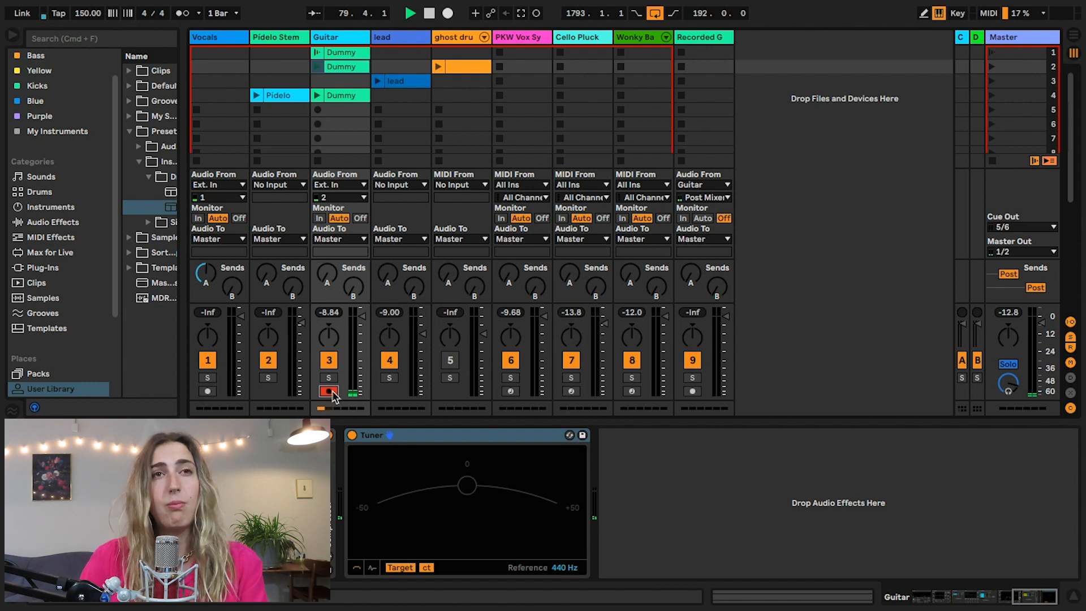
left_click(327, 391)
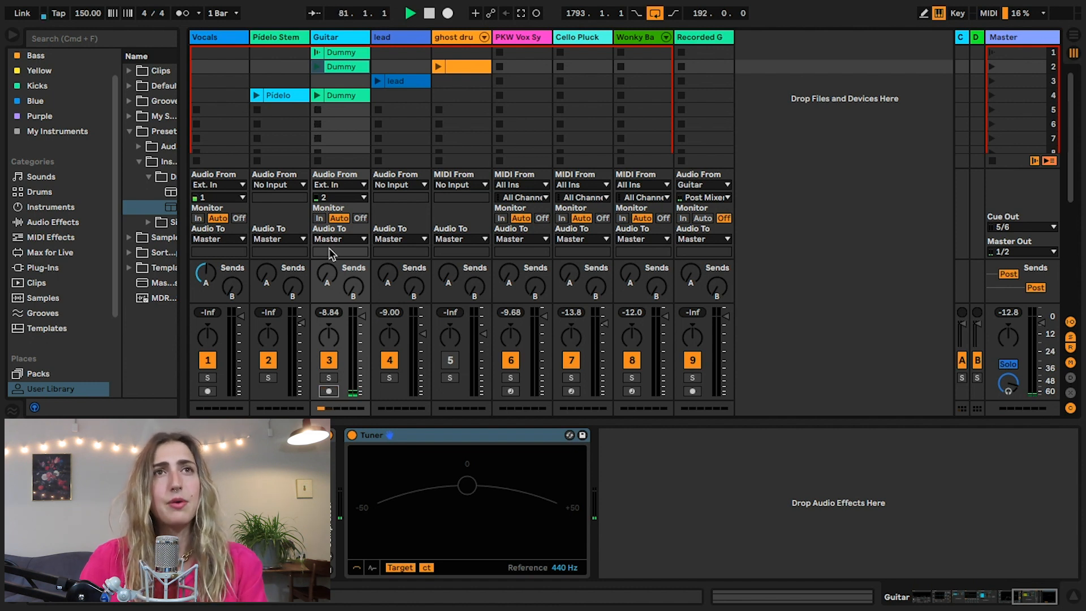
left_click(319, 218)
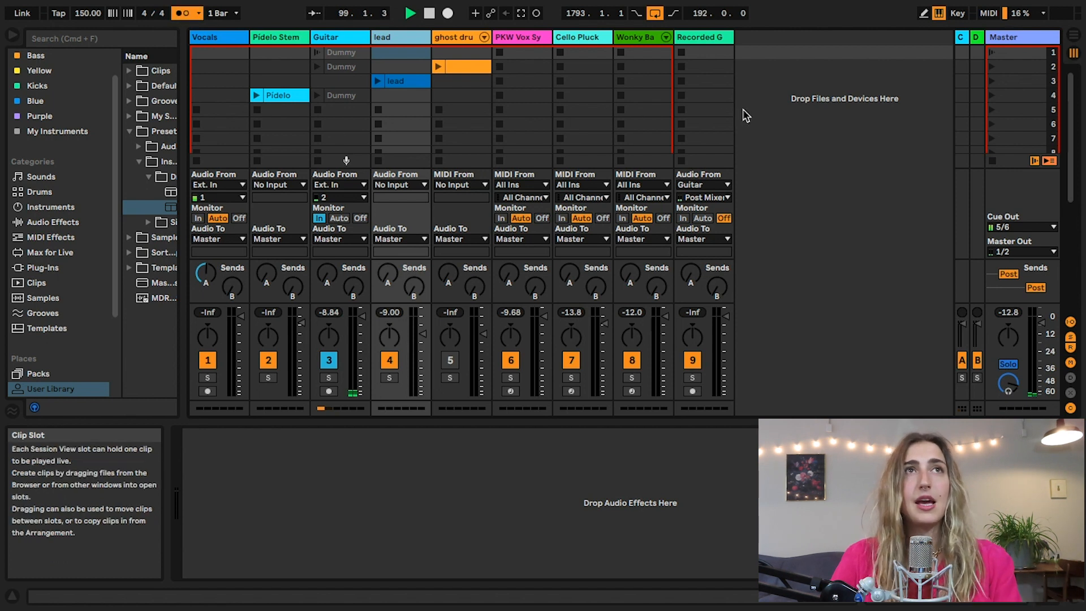
- Stop playback and inspect the follow action settings of the first two scenes plus scene 2's ghost drums and Guitar Dummy clips
key("space")
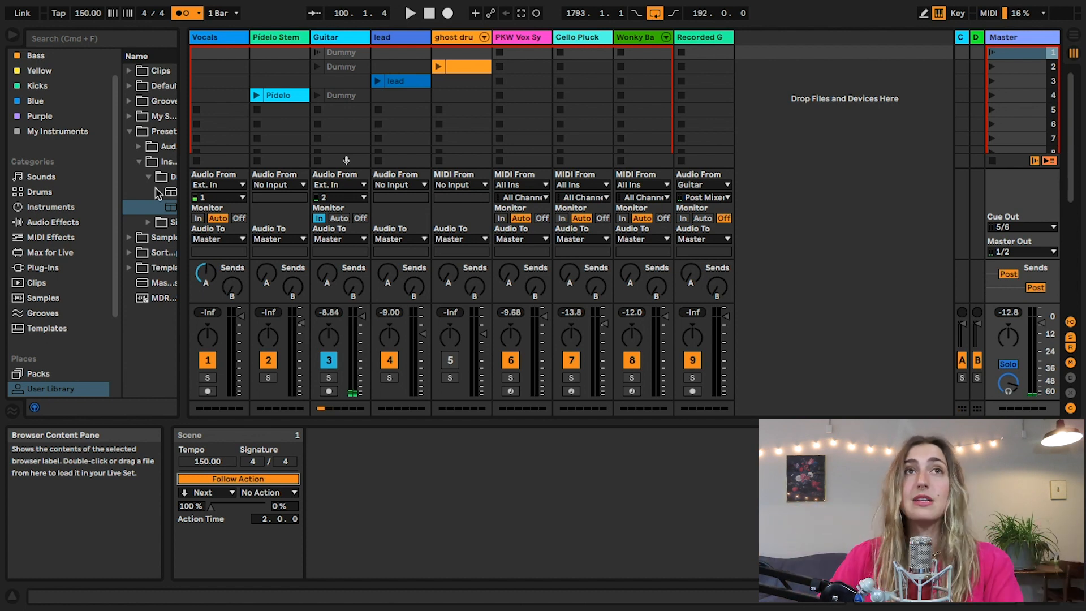
left_click(1023, 68)
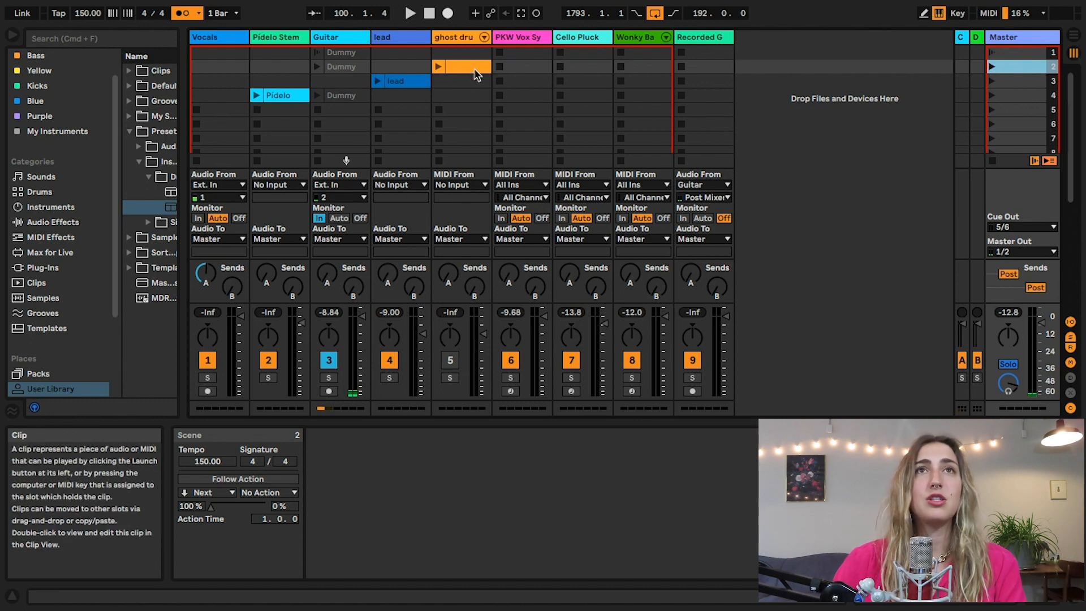
left_click(452, 68)
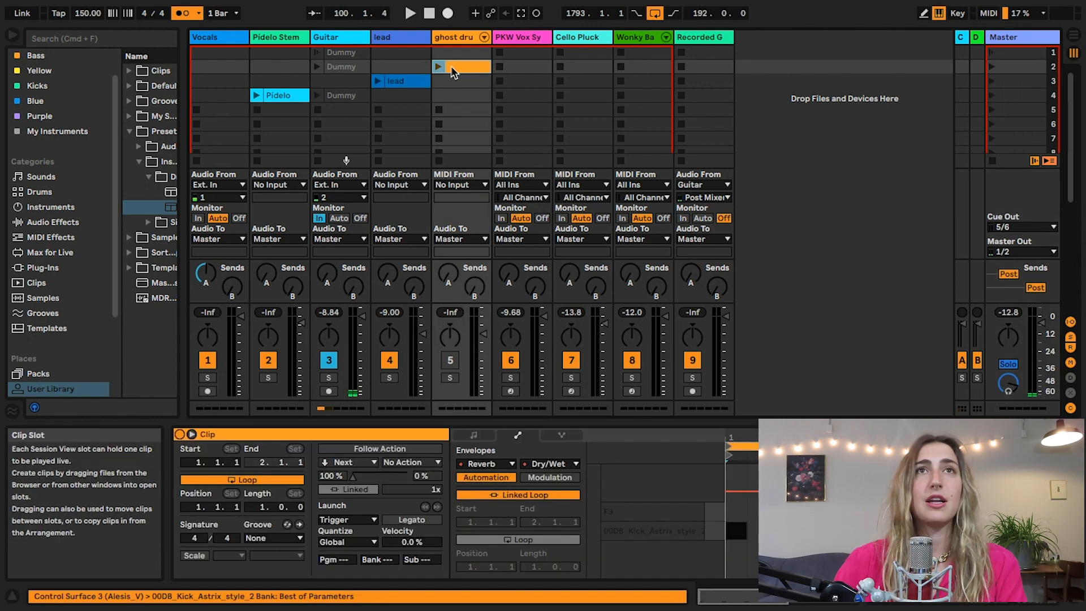
left_click(340, 68)
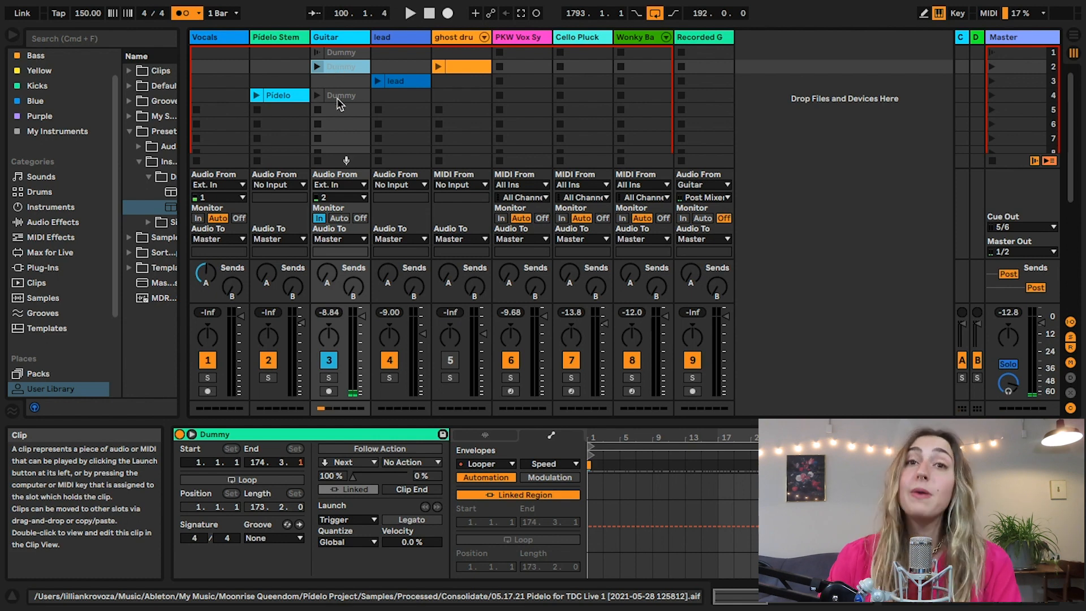
- Launch scene 1 to test its follow action into scene 2, stop playback and recheck the Guitar Dummy and ghost drums clips
left_click(991, 53)
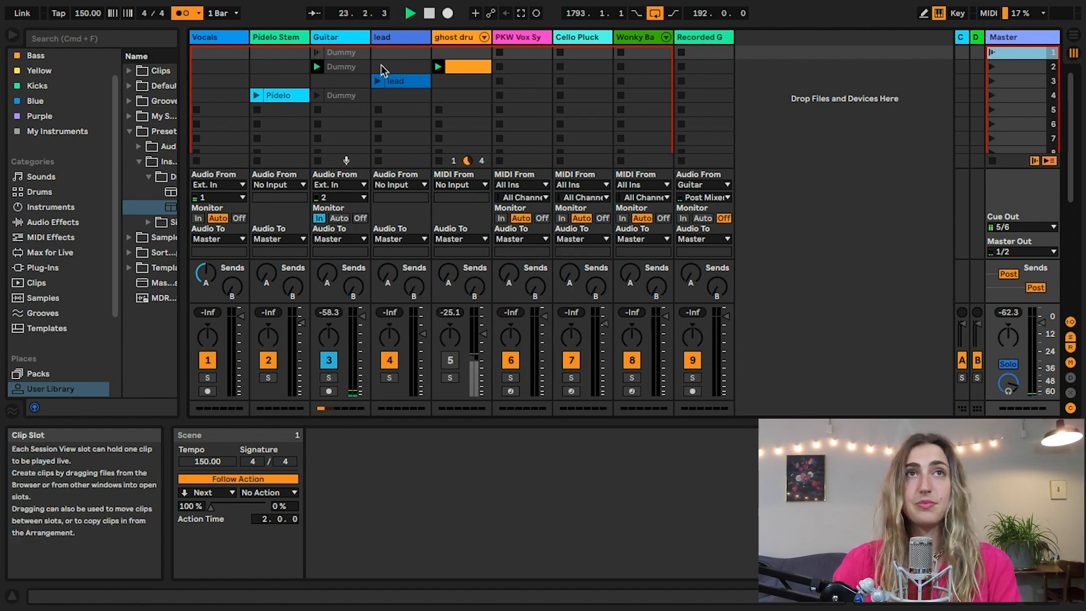
left_click(347, 68)
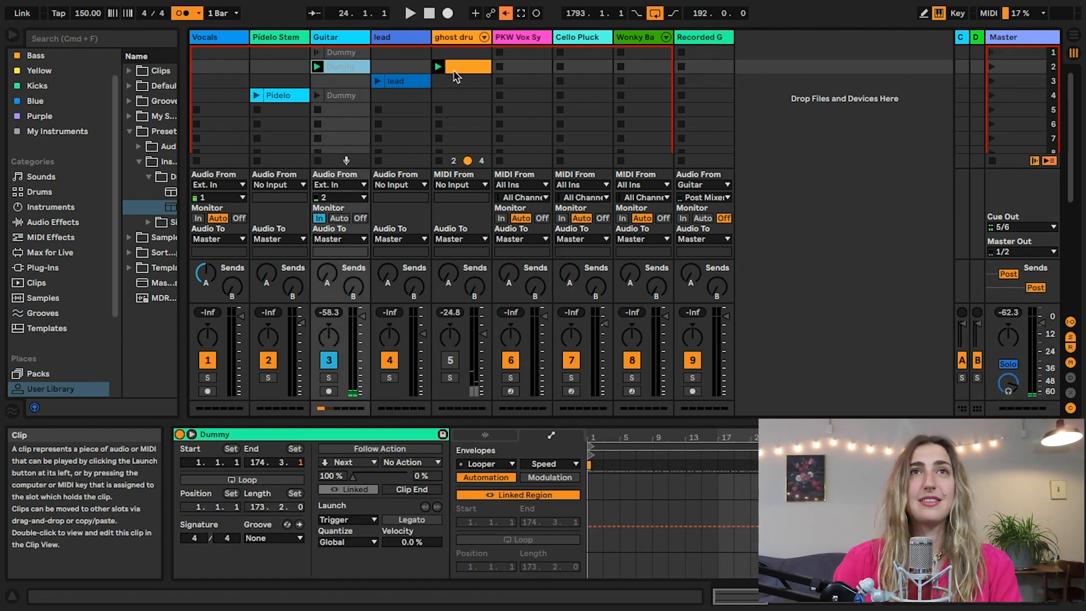
left_click(441, 67)
left_click(347, 68)
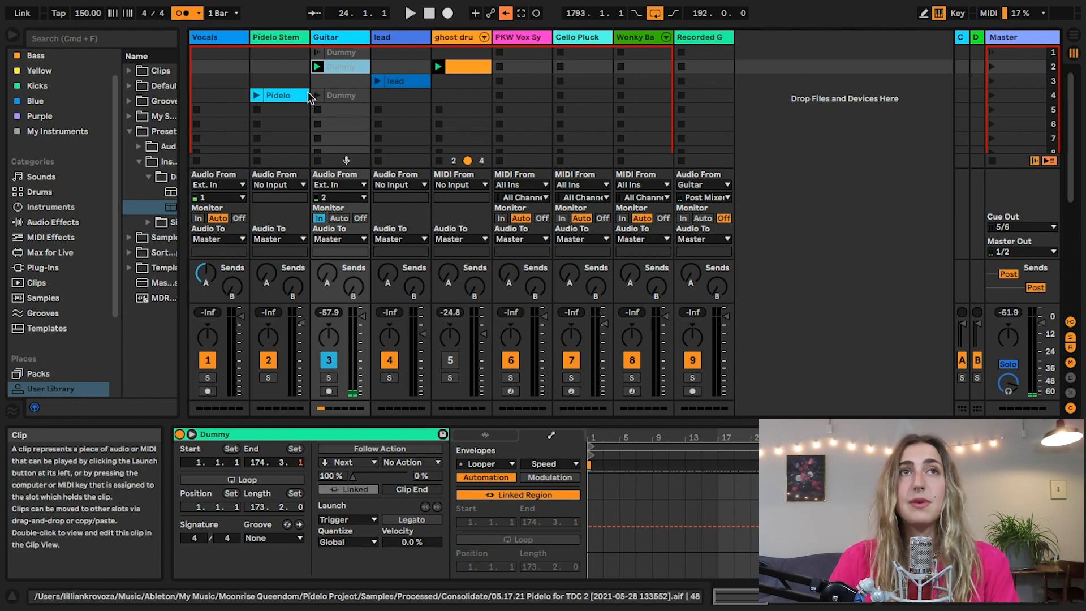
- Copy the Pidelo stem clip into the Guitar track's scene 3 slot with its gain at -inf dB, and delete the copy
left_click(272, 97)
left_click_drag(272, 98, 339, 84)
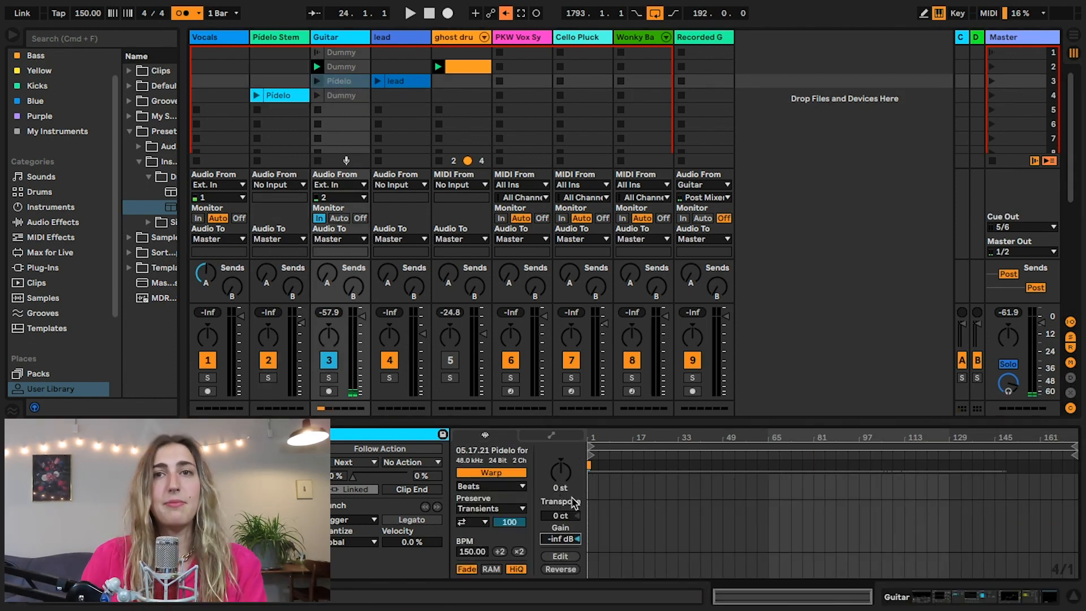
left_click(340, 81)
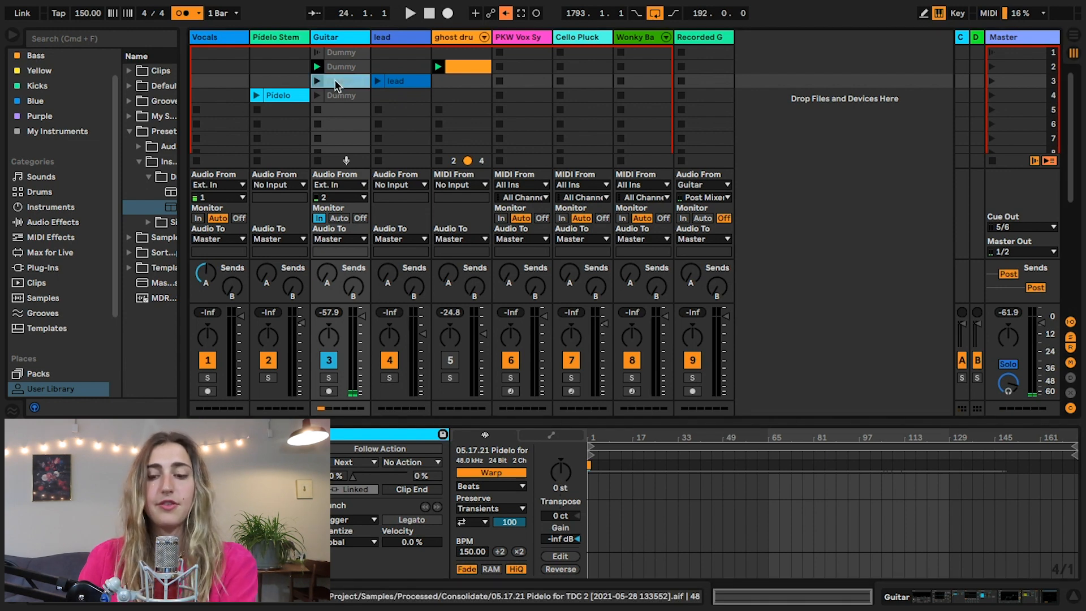
key("Delete")
- Show the Looper State envelope of the Guitar track's scene 2 Dummy clip and examine its breakpoints in an enlarged clip view
left_click(338, 67)
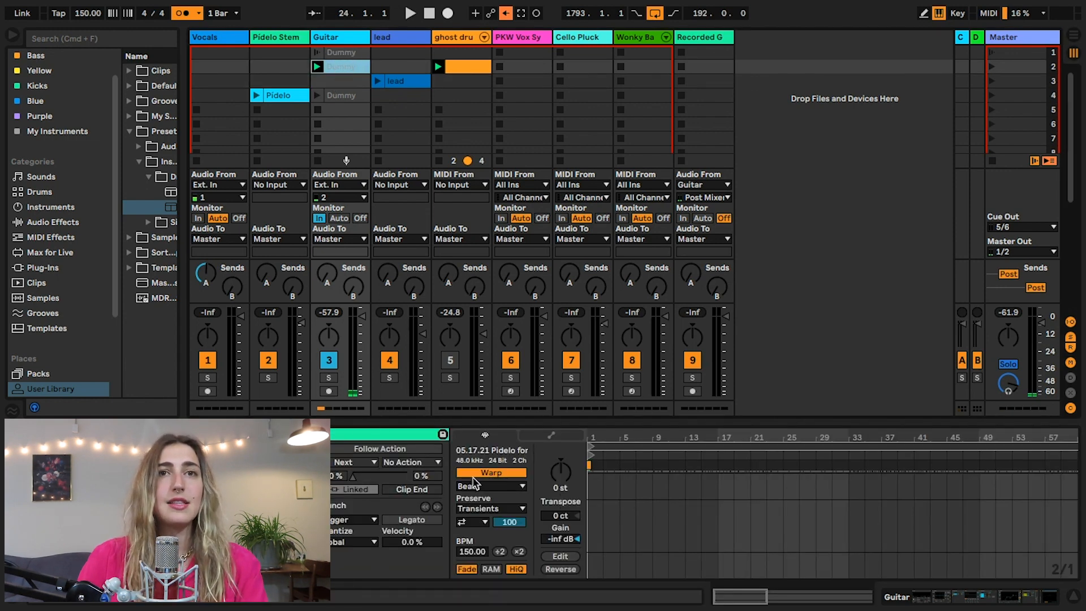
left_click(542, 440)
left_click(542, 440)
left_click(487, 463)
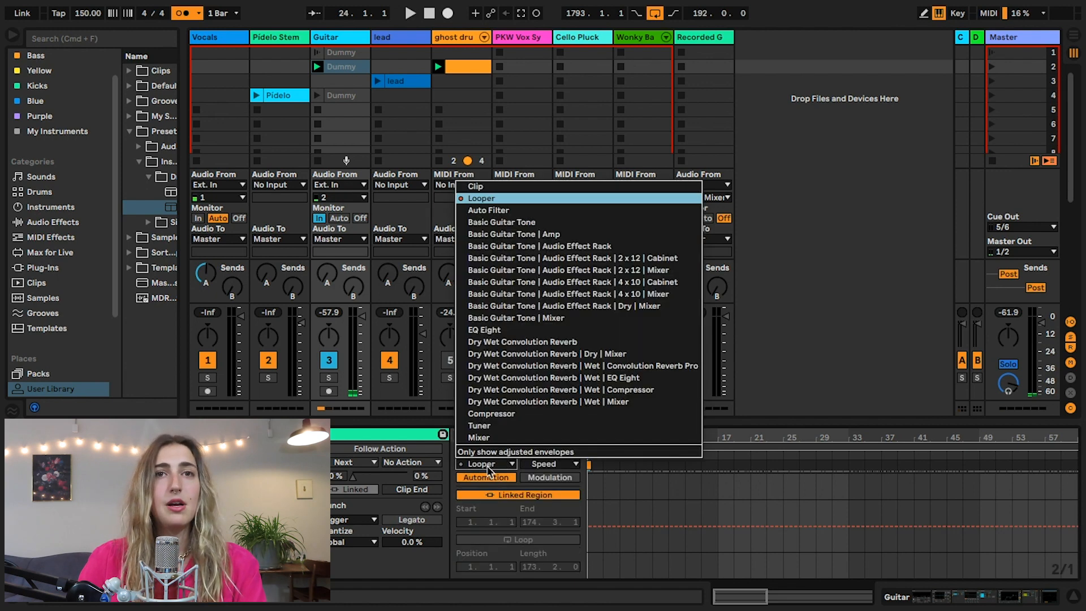
left_click(492, 211)
left_click(559, 464)
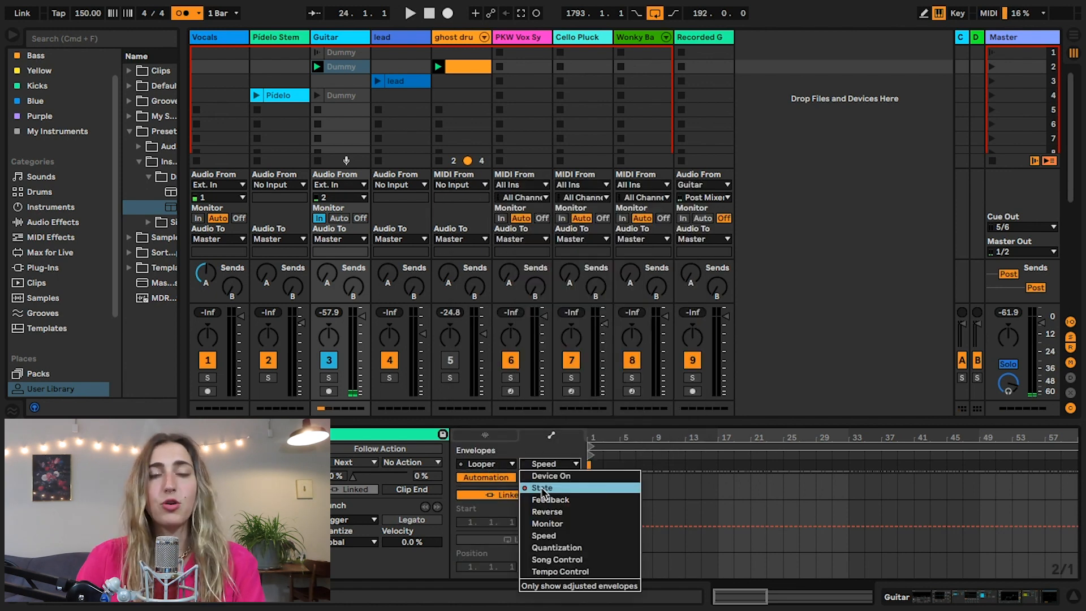
left_click(541, 489)
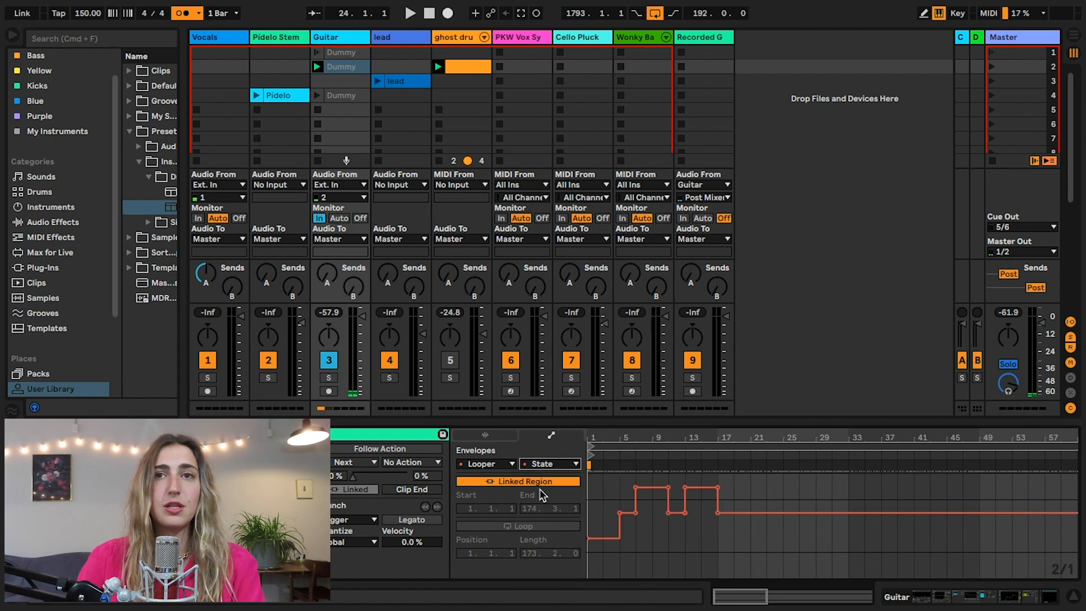
mouse_move(658, 502)
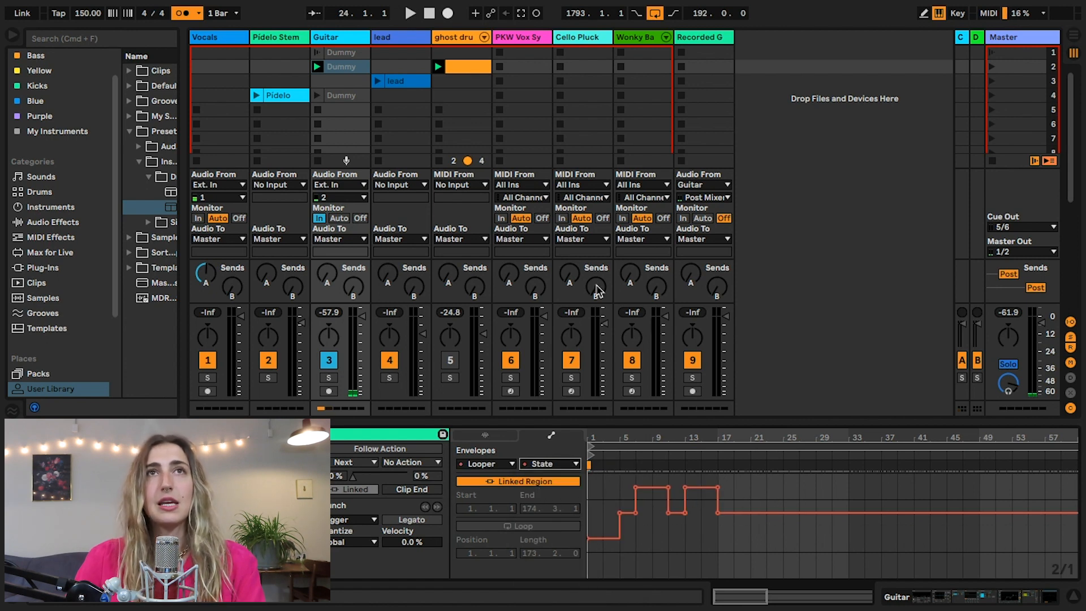
left_click(349, 36)
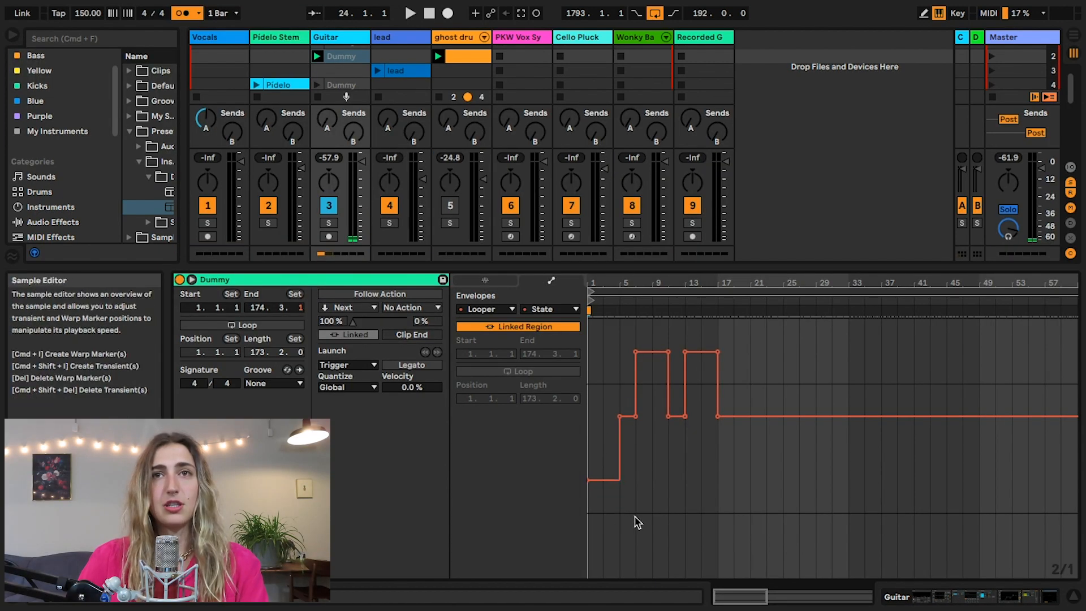
scroll(619, 461, "up", 3)
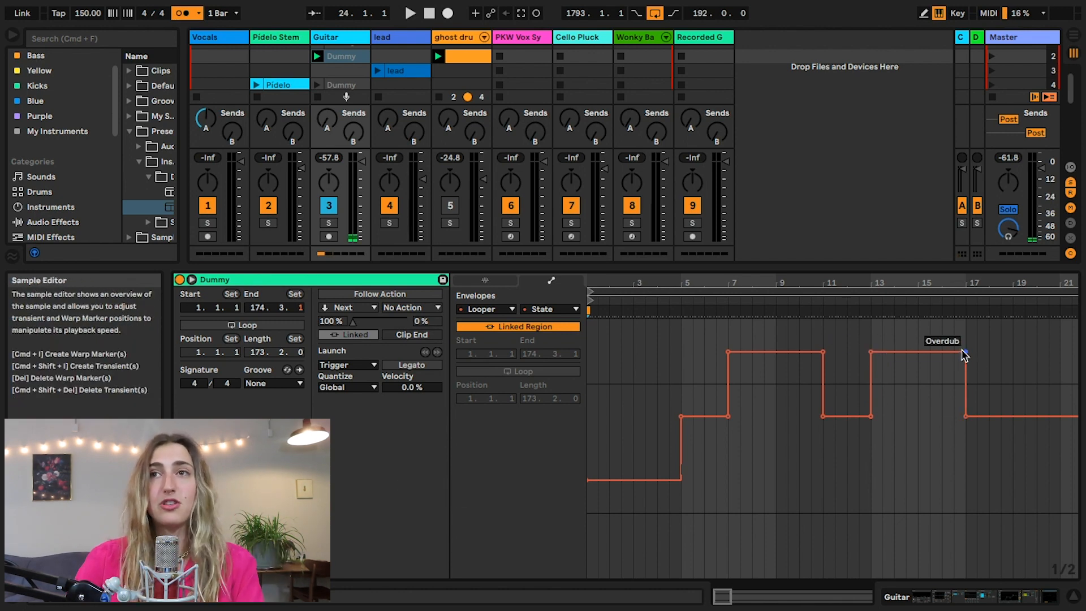
key("minus")
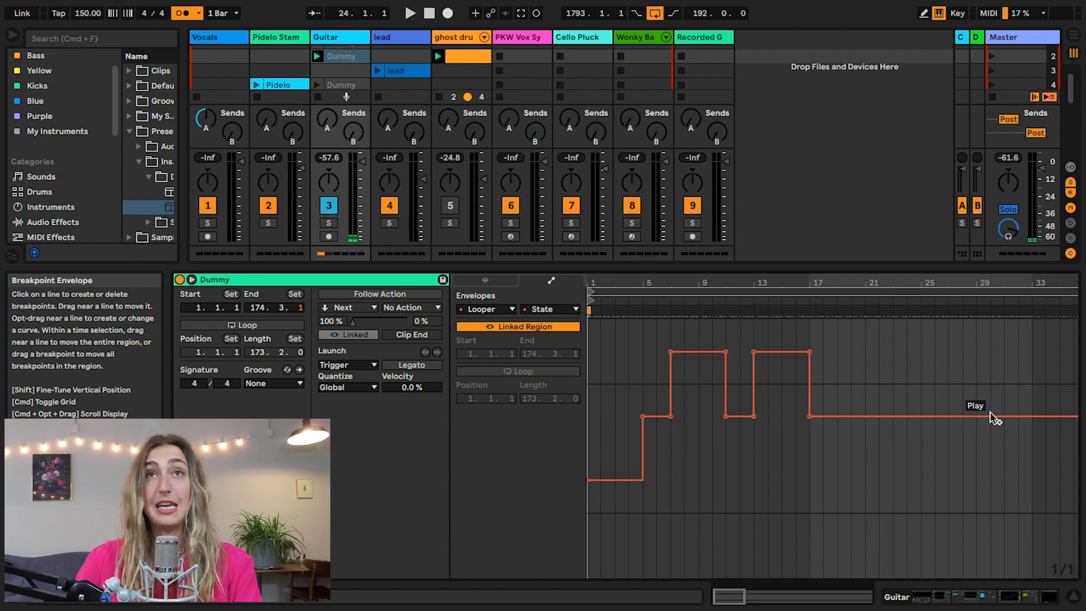
- Show the MIDI notes of the ghost drums clip and inspect its four kick notes
left_click(463, 59)
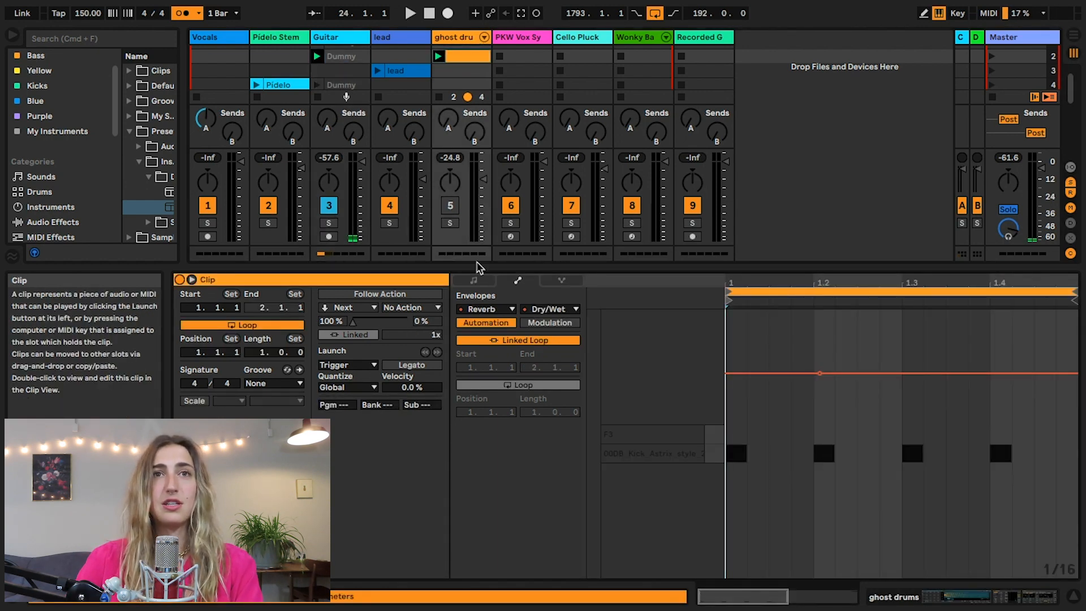
left_click(475, 281)
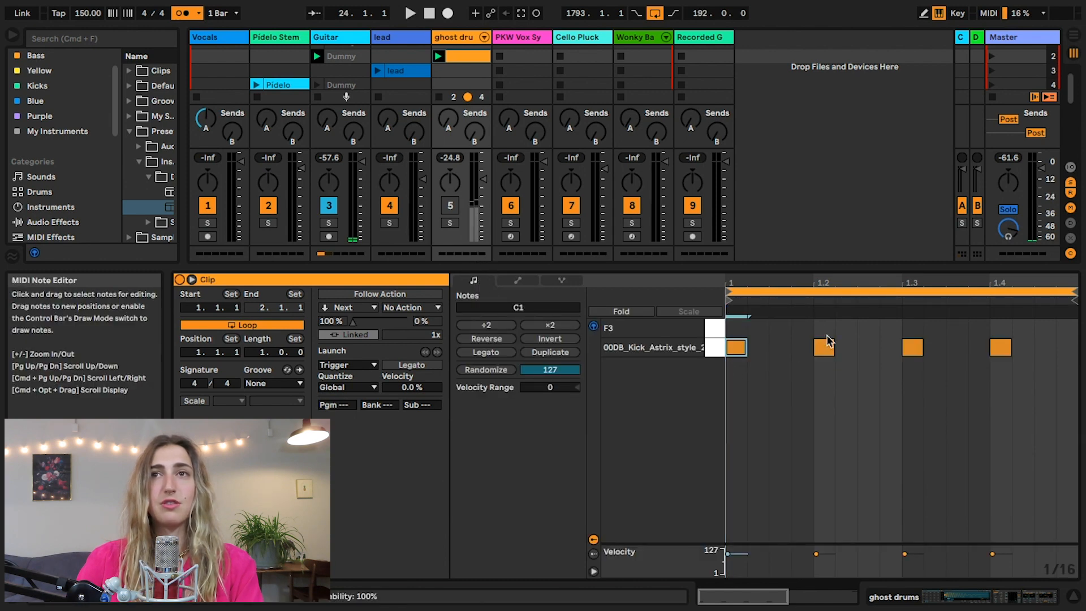
left_click(996, 351)
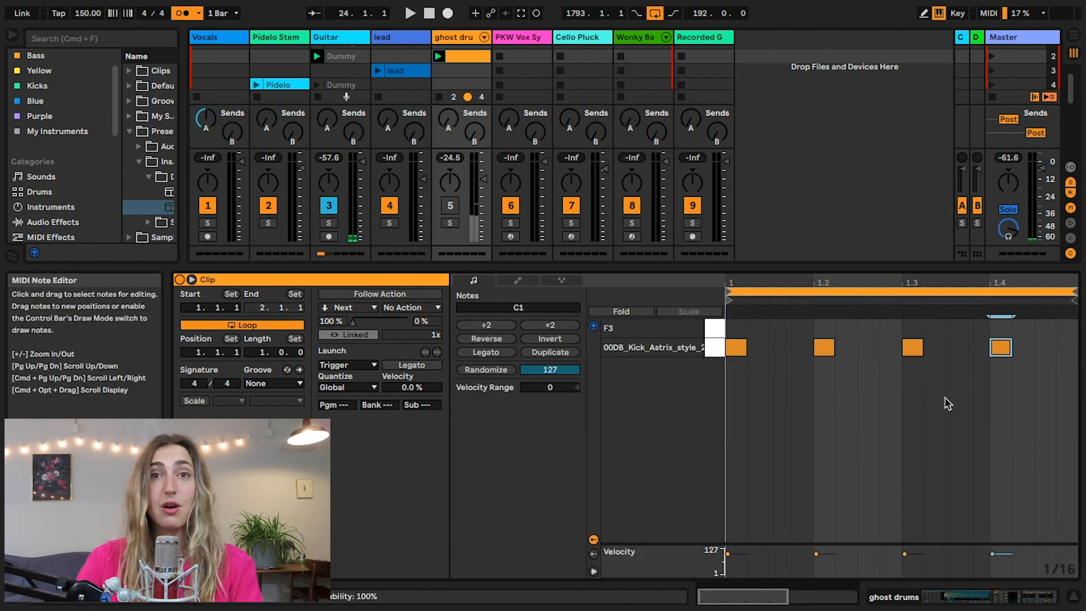
- Check the Guitar track Compressor's sidechain source, keeping ghost drums selected, and inspect its ratio
left_click(340, 38)
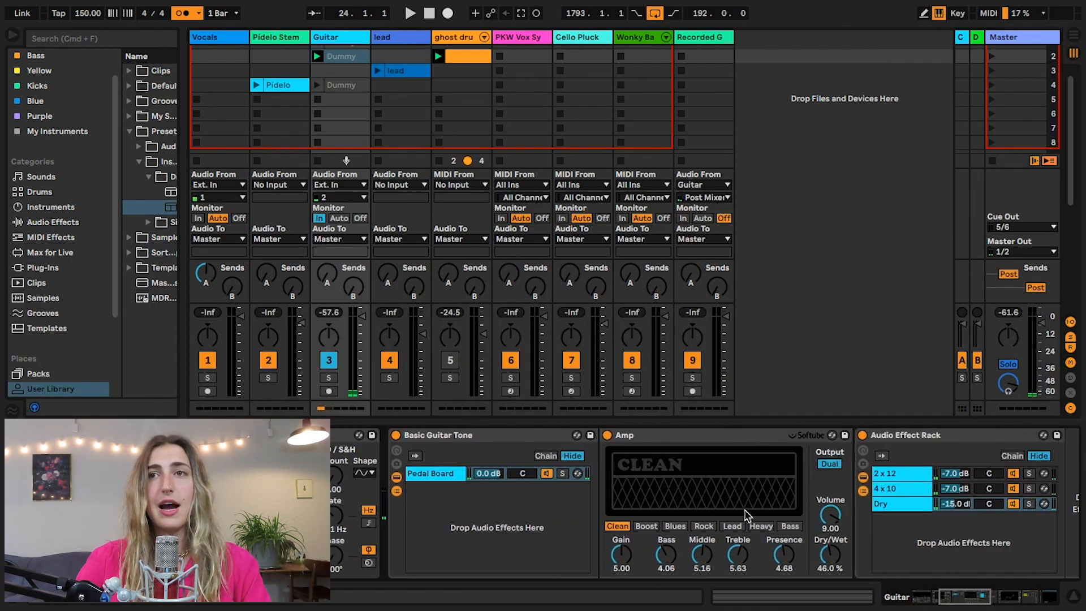
scroll(746, 515, "right", 5)
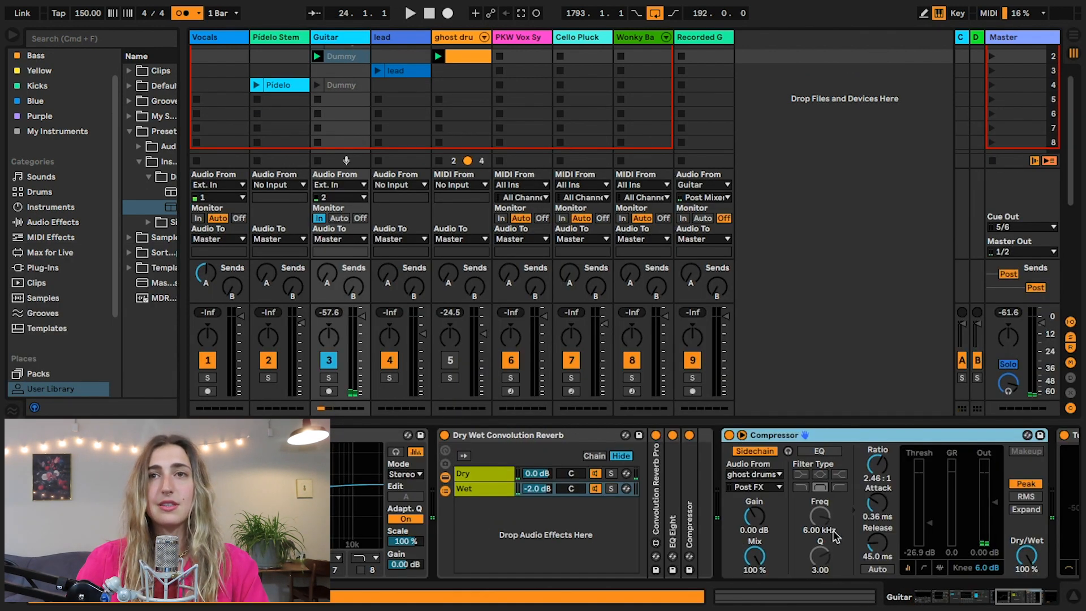
left_click(761, 480)
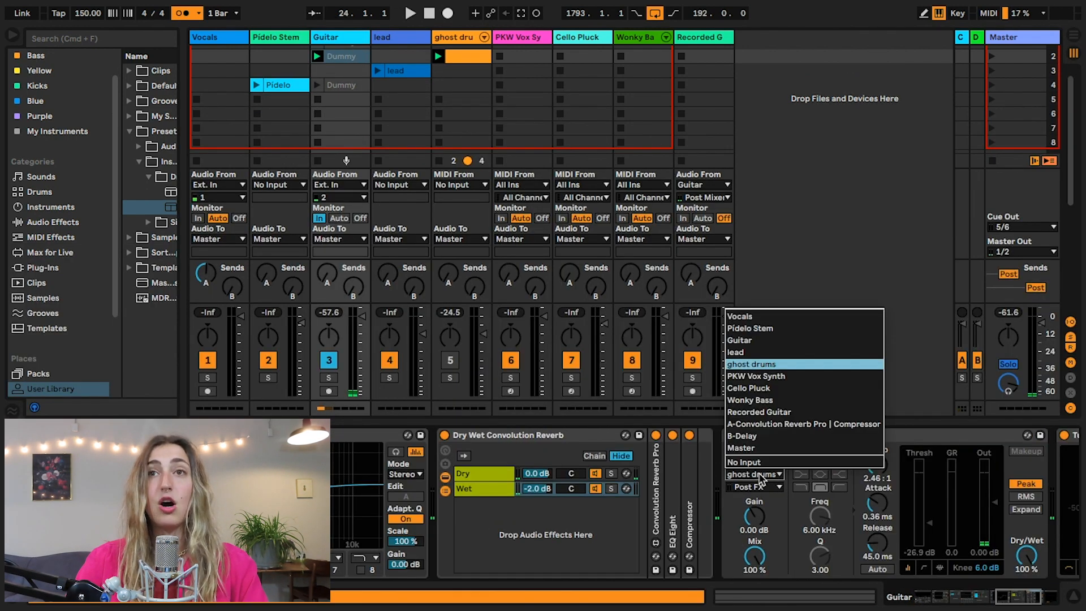
left_click(760, 364)
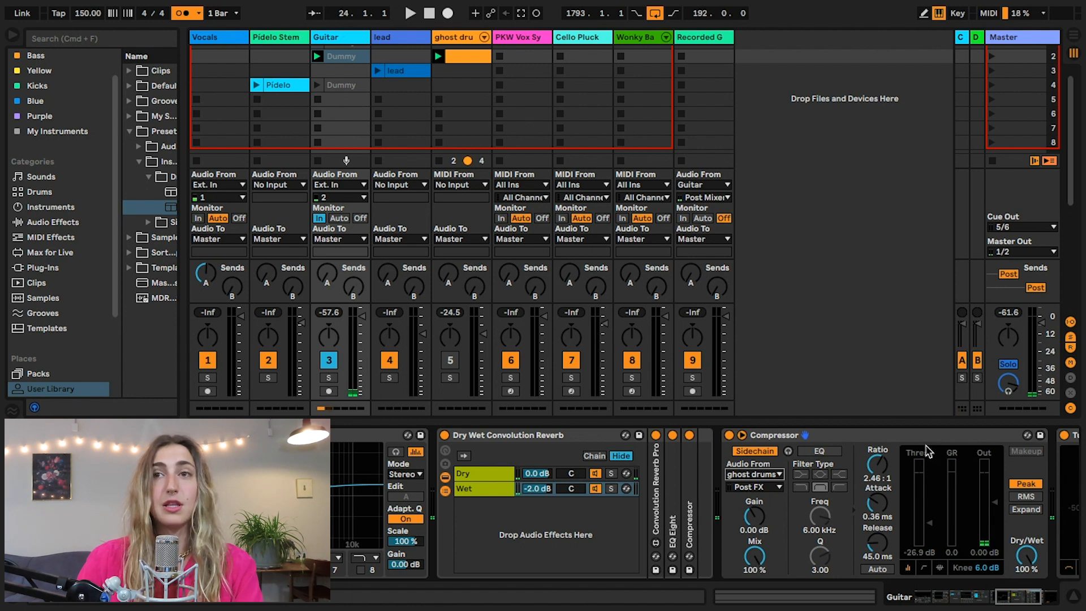
left_click(878, 478)
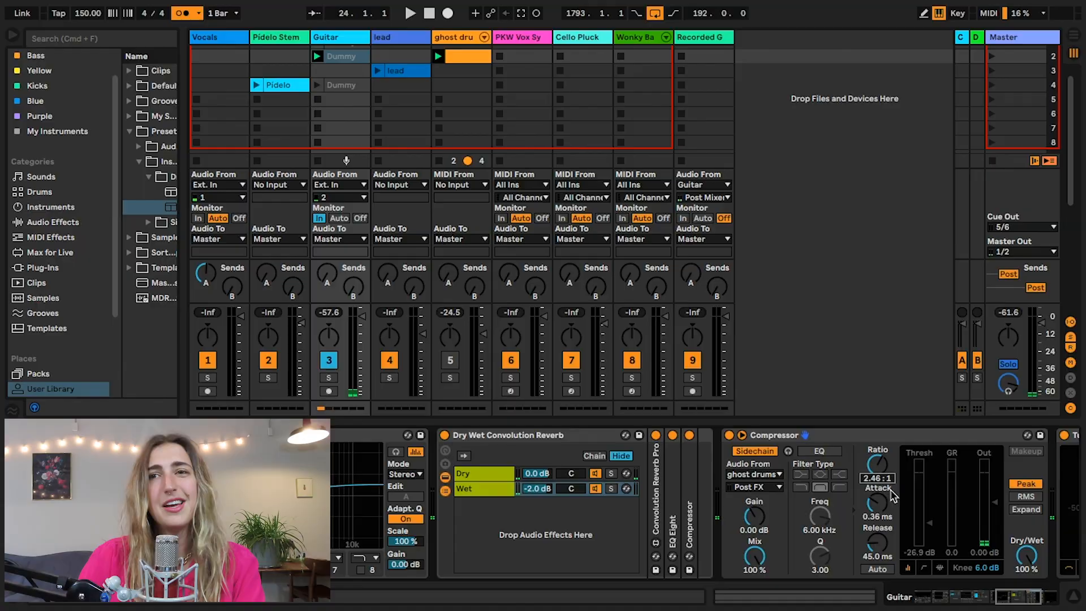